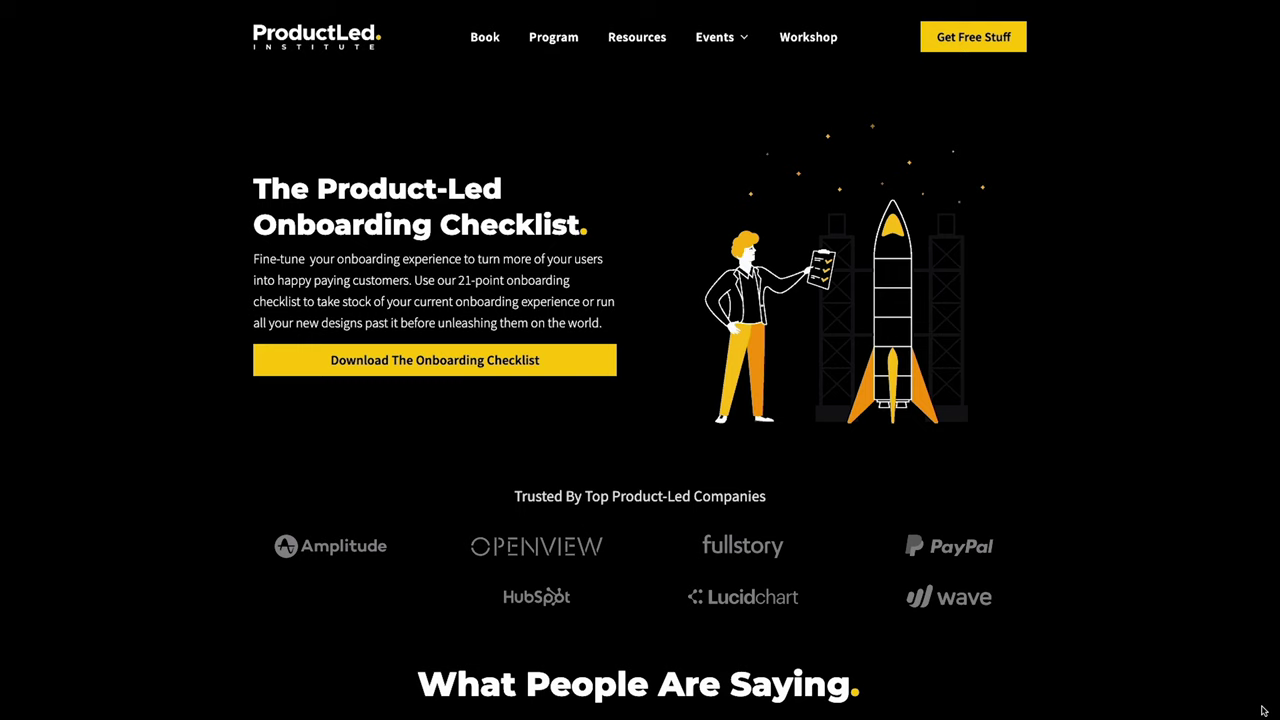
Step: Scroll the onboarding checklist page past the testimonial cards to the download section and footer
scroll(1262, 710, "down", 3)
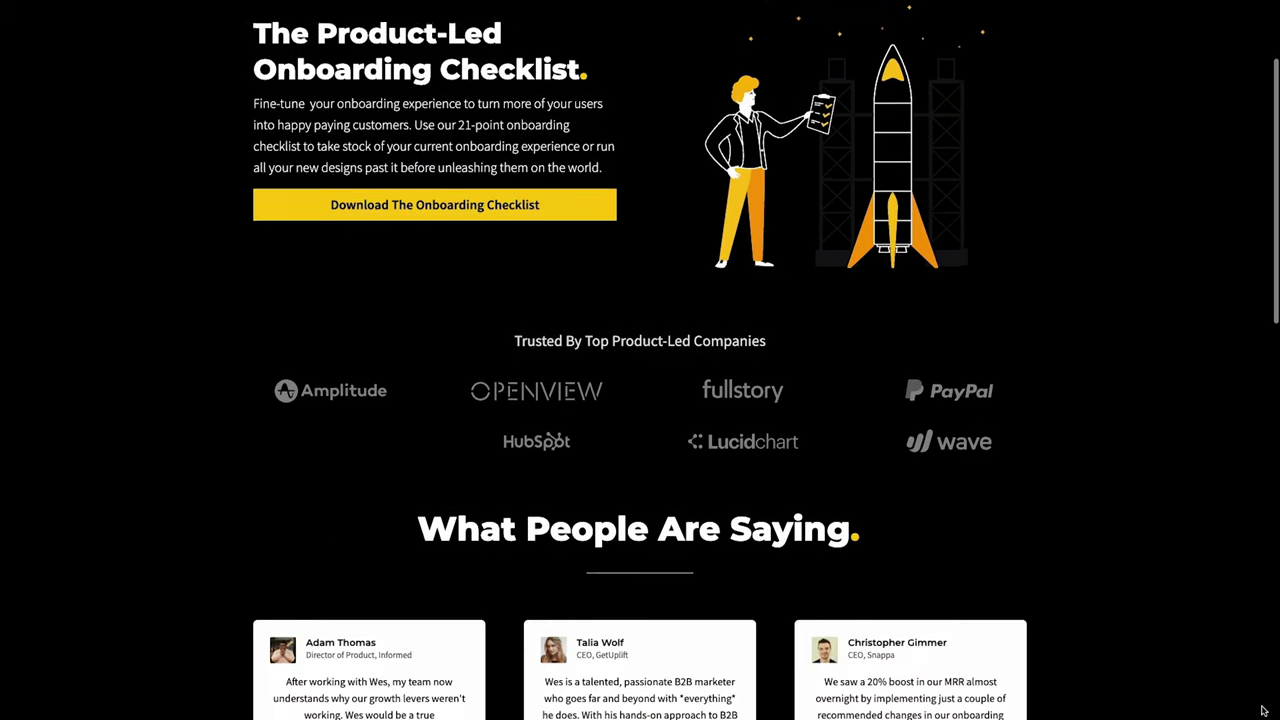
scroll(1262, 710, "down", 4)
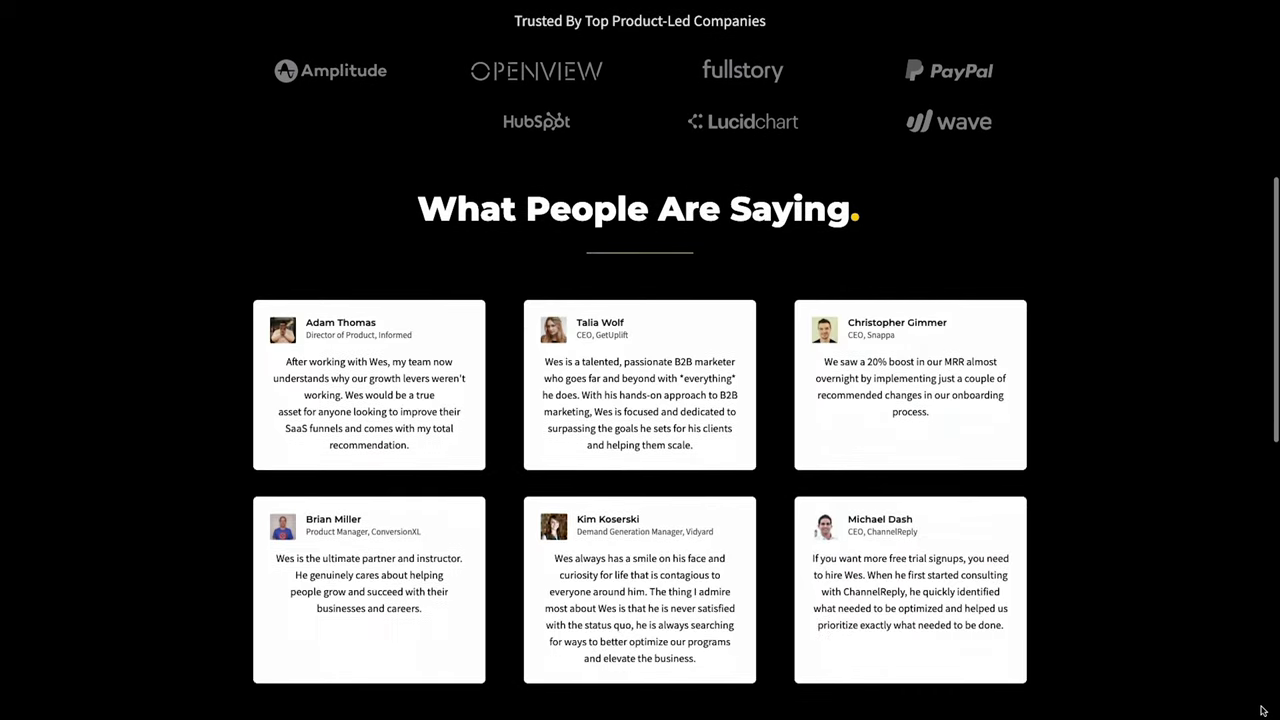
scroll(1262, 710, "down", 2)
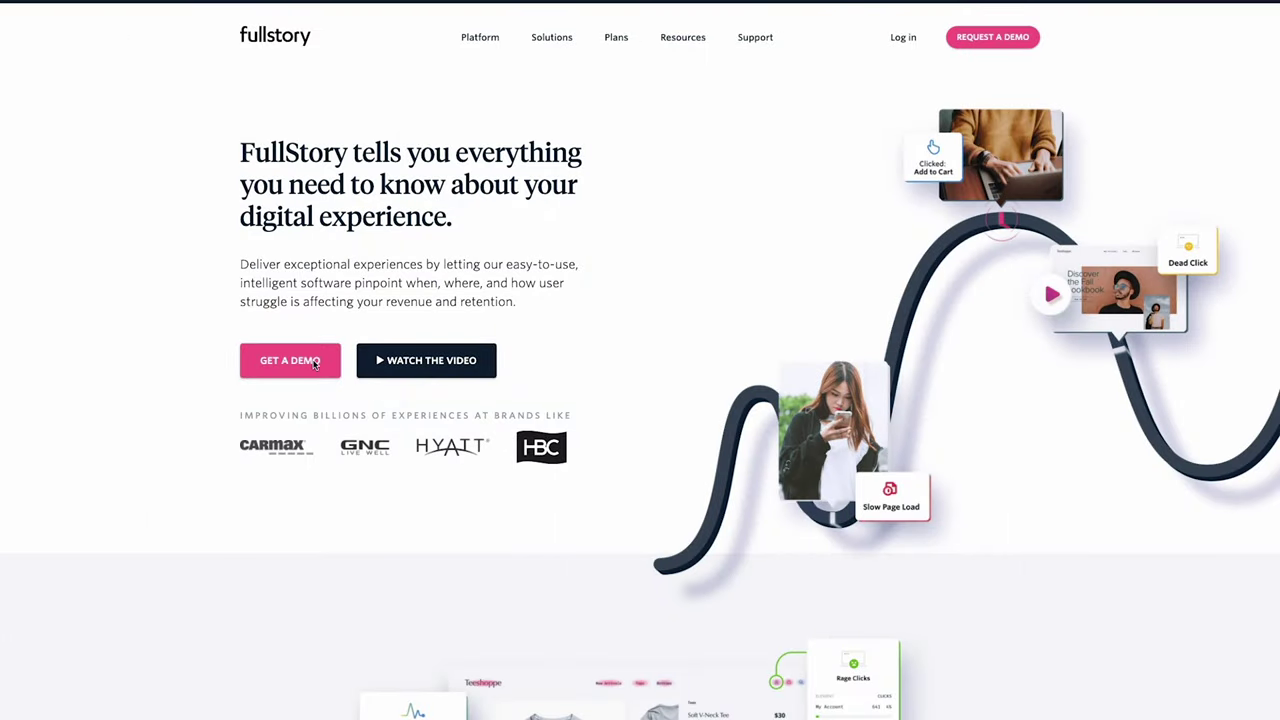
Step: Request a FullStory demo from the homepage hero and jump down to the demo request form
left_click(313, 363)
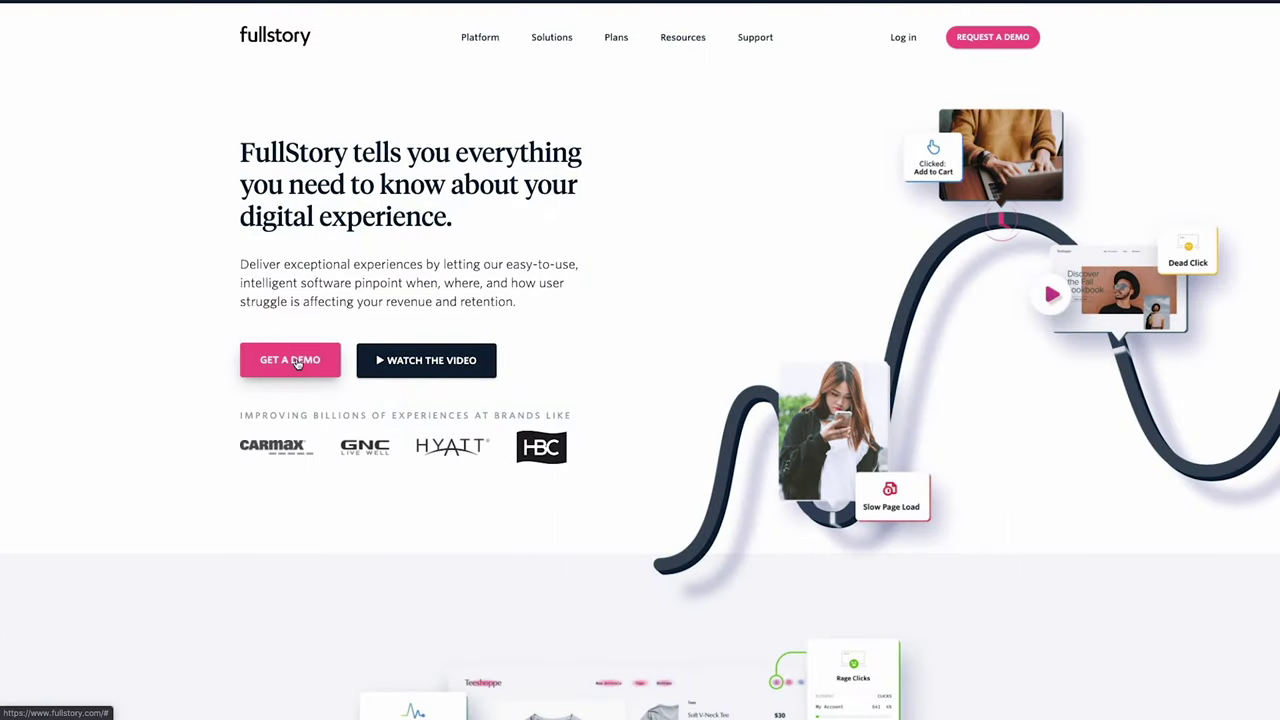
left_click(296, 363)
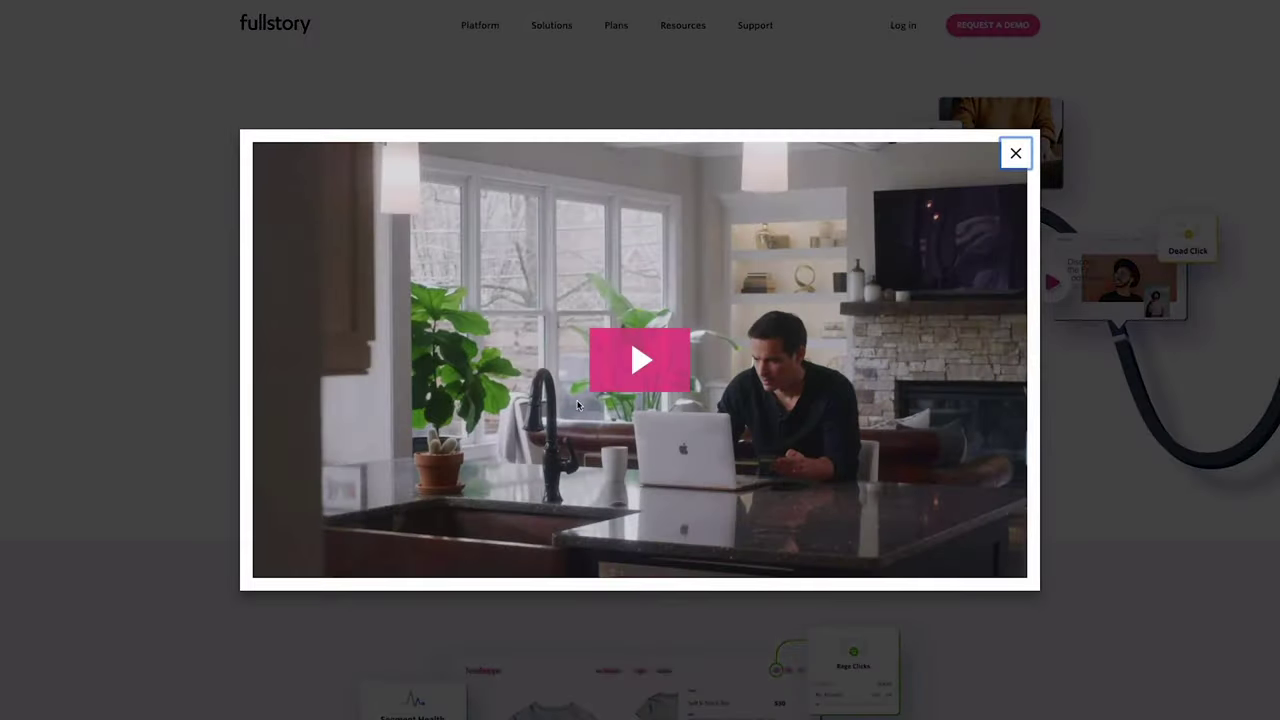
Step: Start playing the FullStory intro video in the modal
left_click(597, 389)
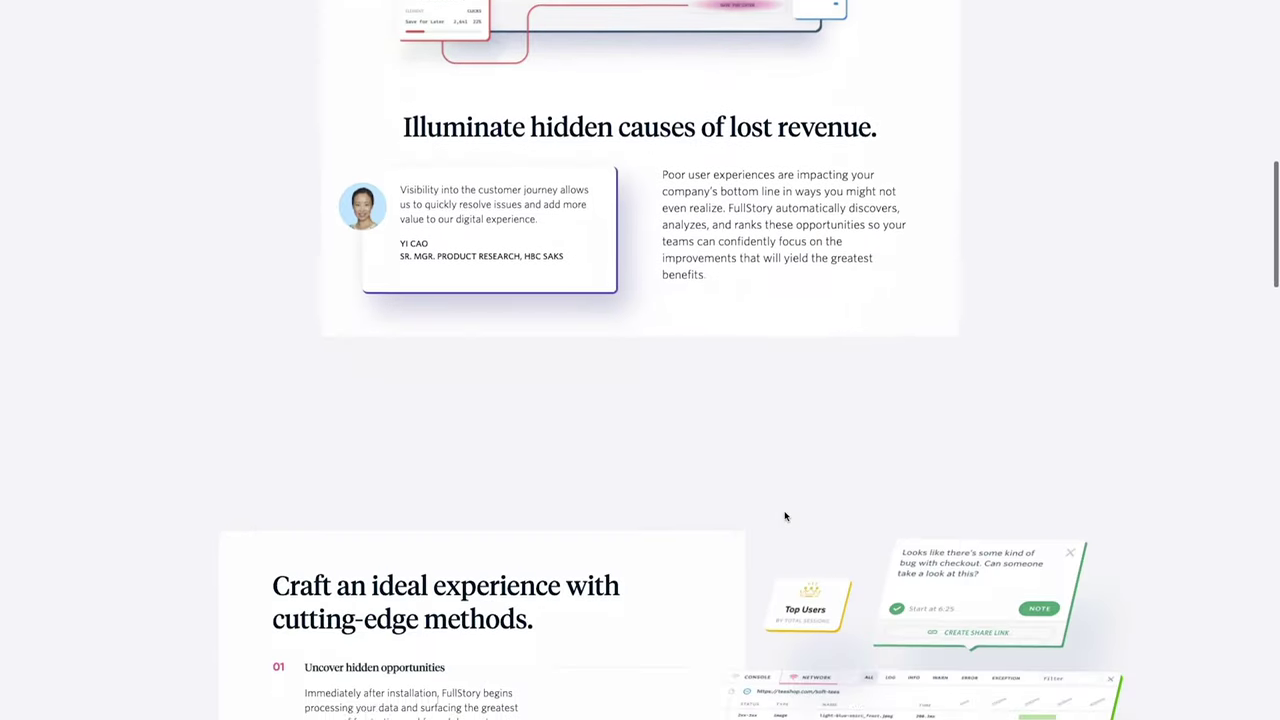
Step: Scroll down the homepage feature sections to the privacy section with its data-flow diagram
scroll(785, 516, "down", 8)
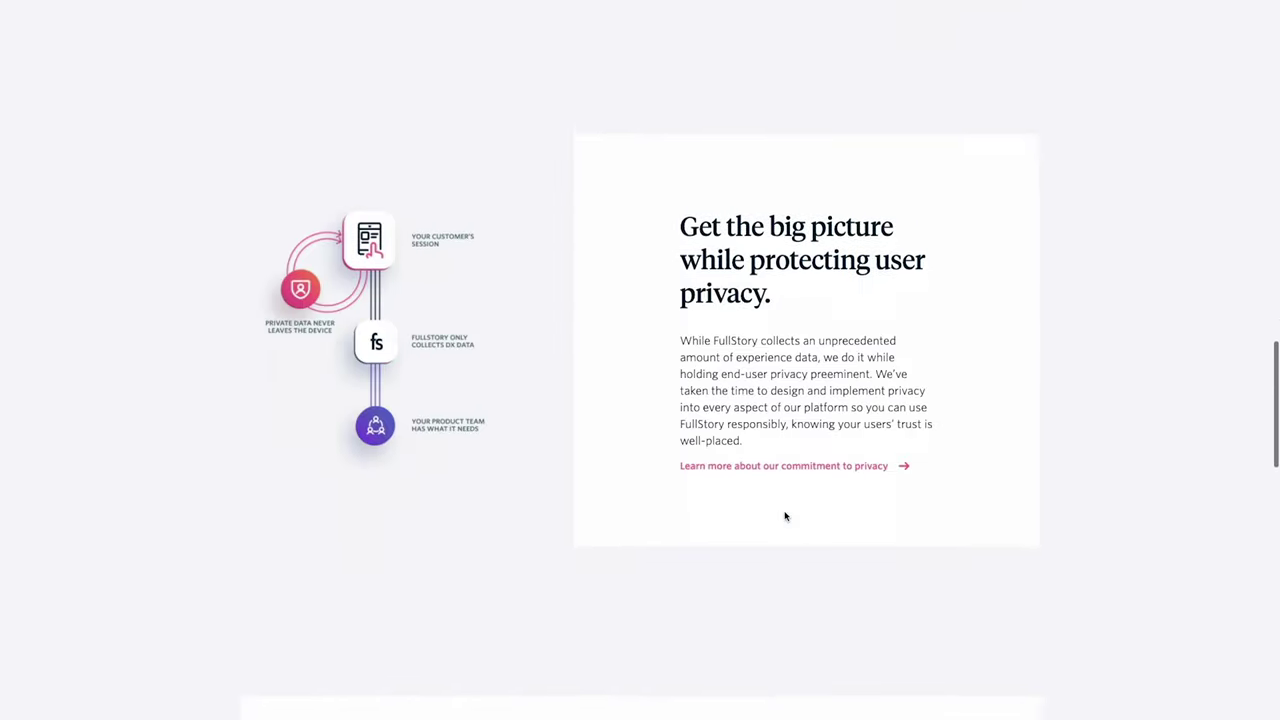
scroll(785, 516, "down", 6)
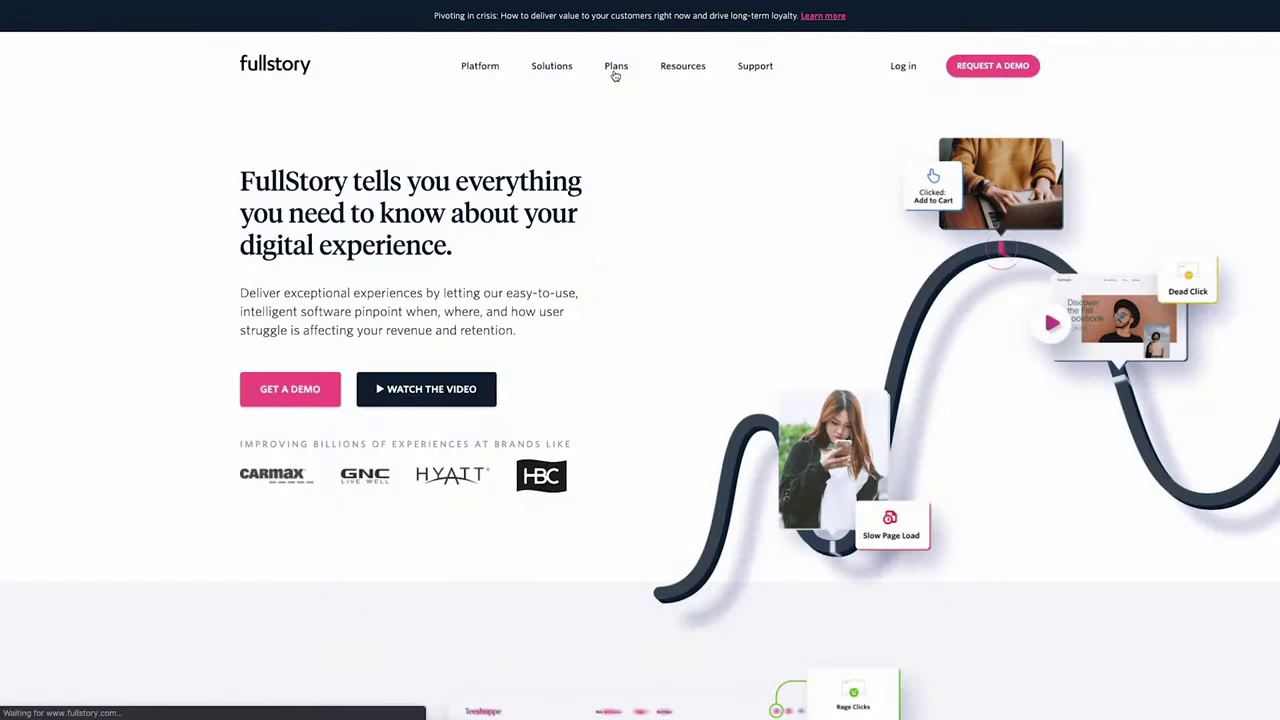
Step: Scroll past the Enterprise and Business cards to the FullStory Free box and Compare Plans table
scroll(617, 111, "down", 1)
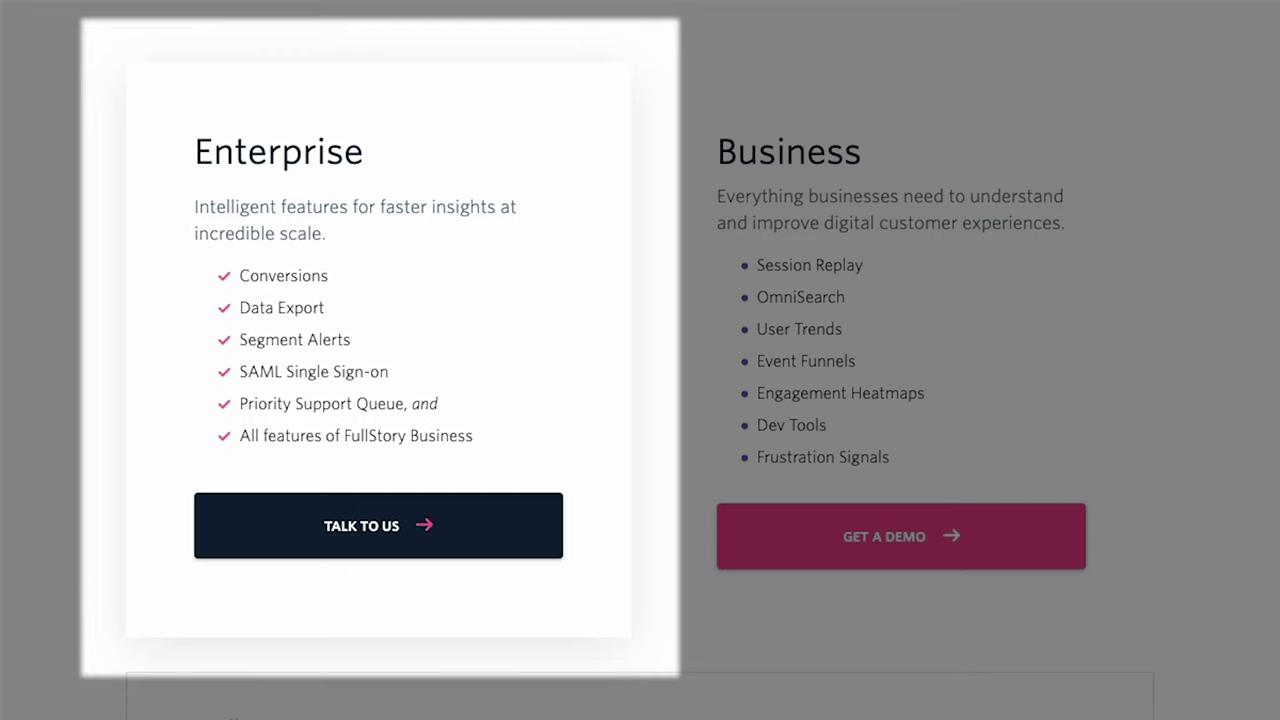
scroll(1094, 563, "down", 3)
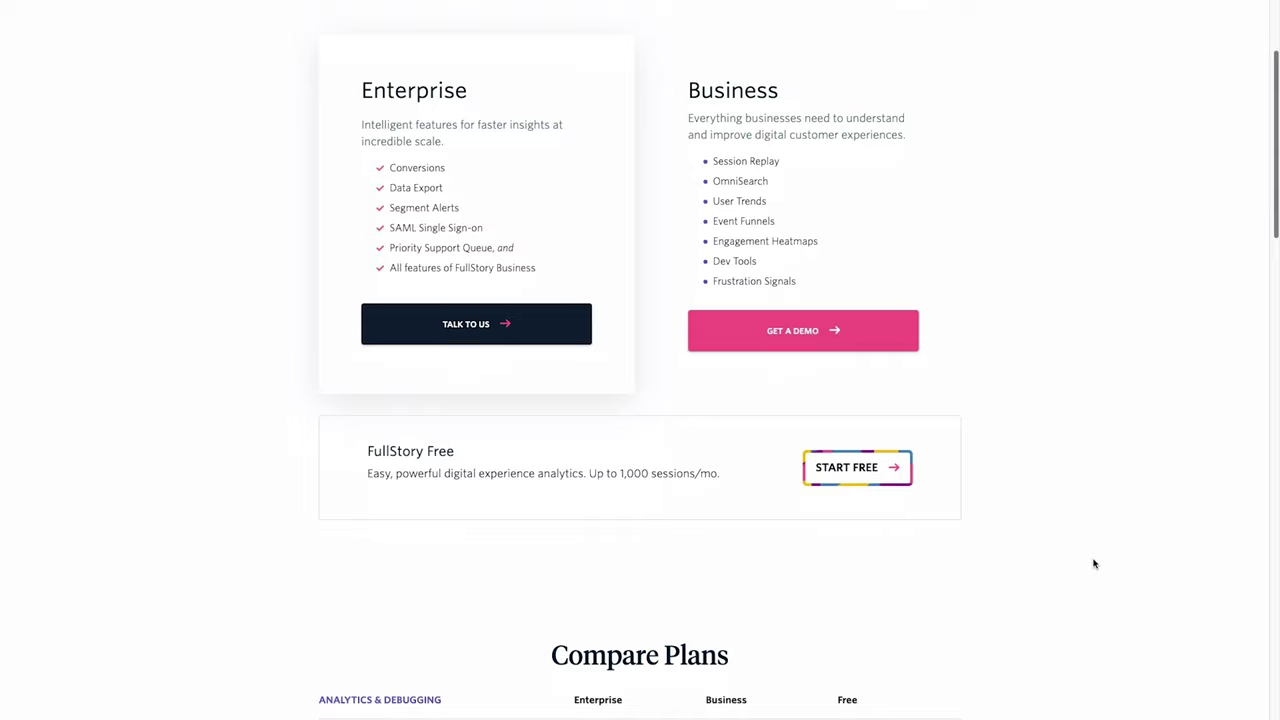
scroll(1094, 563, "down", 3)
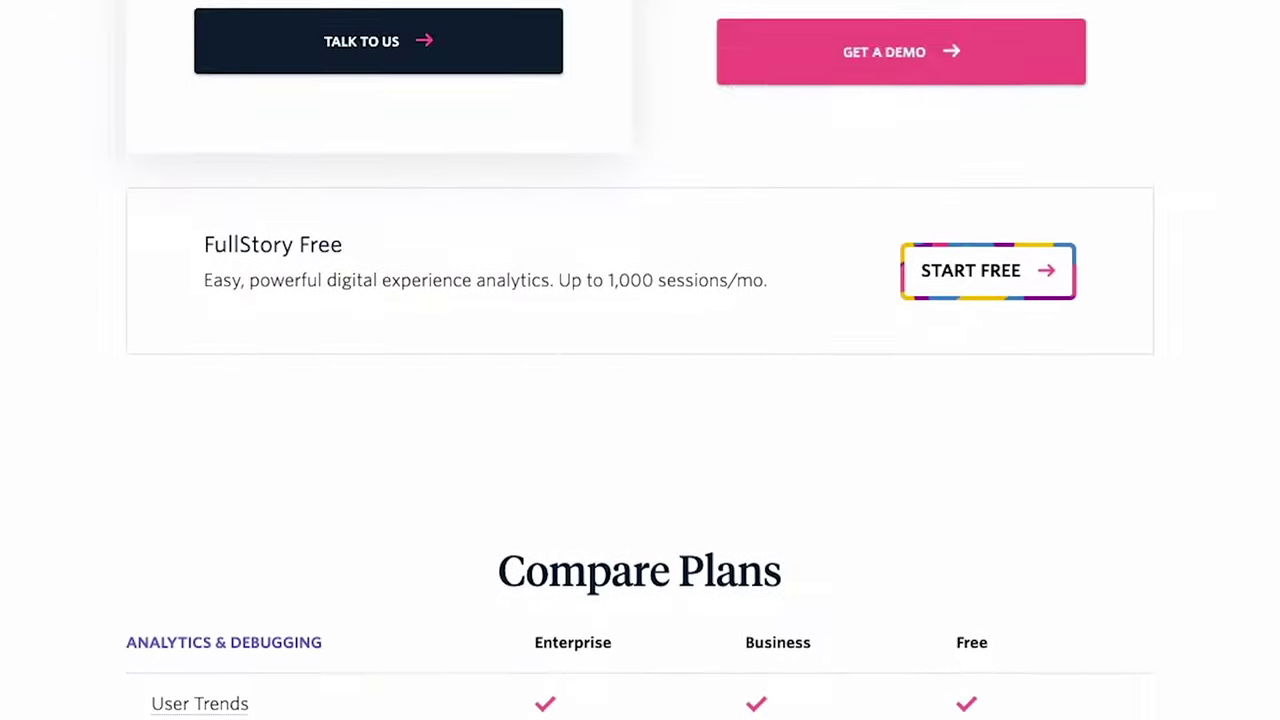
scroll(640, 360, "down", 3)
Step: Scroll through the Compare Plans table down to the Management features and add-on footnote
scroll(640, 360, "down", 5)
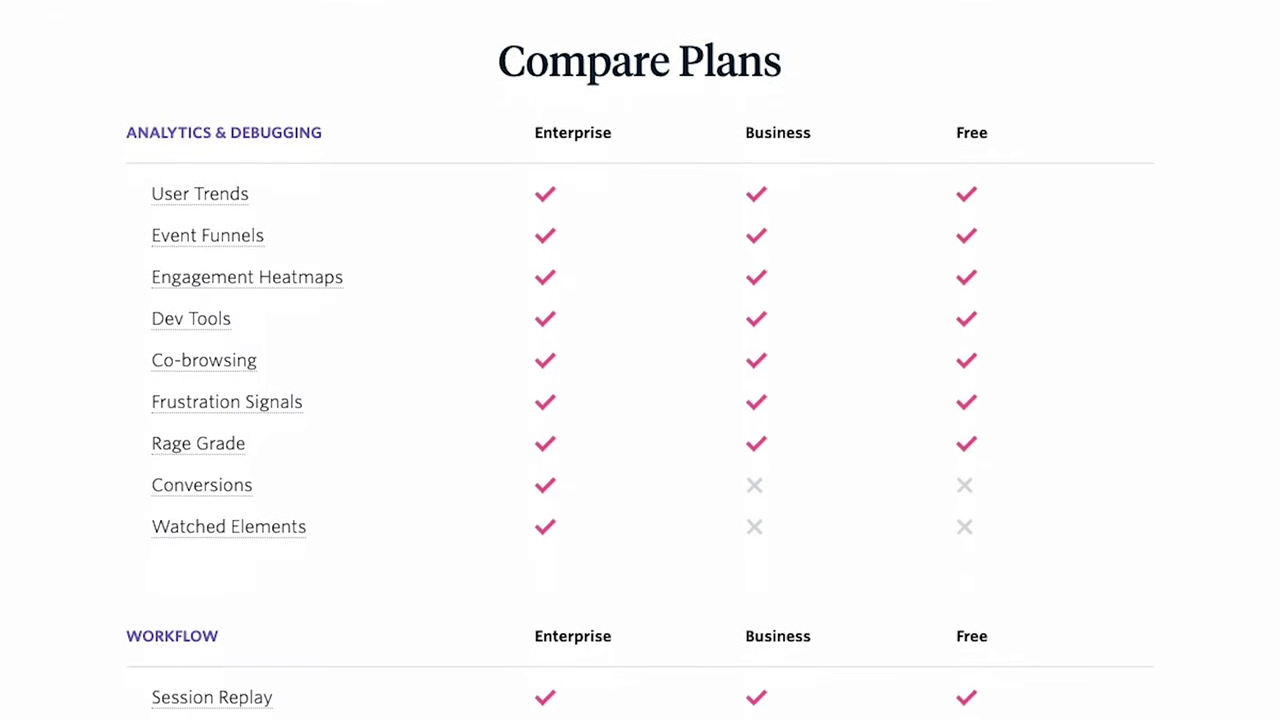
scroll(640, 360, "down", 5)
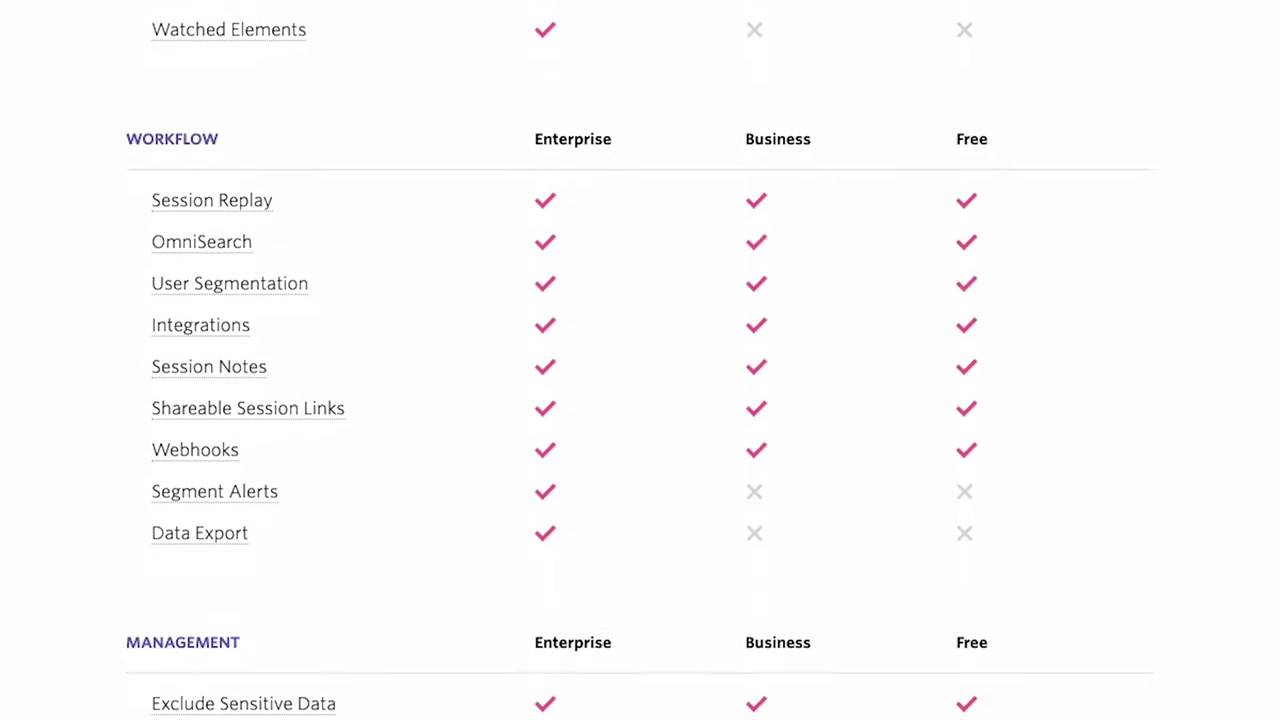
scroll(640, 360, "down", 4)
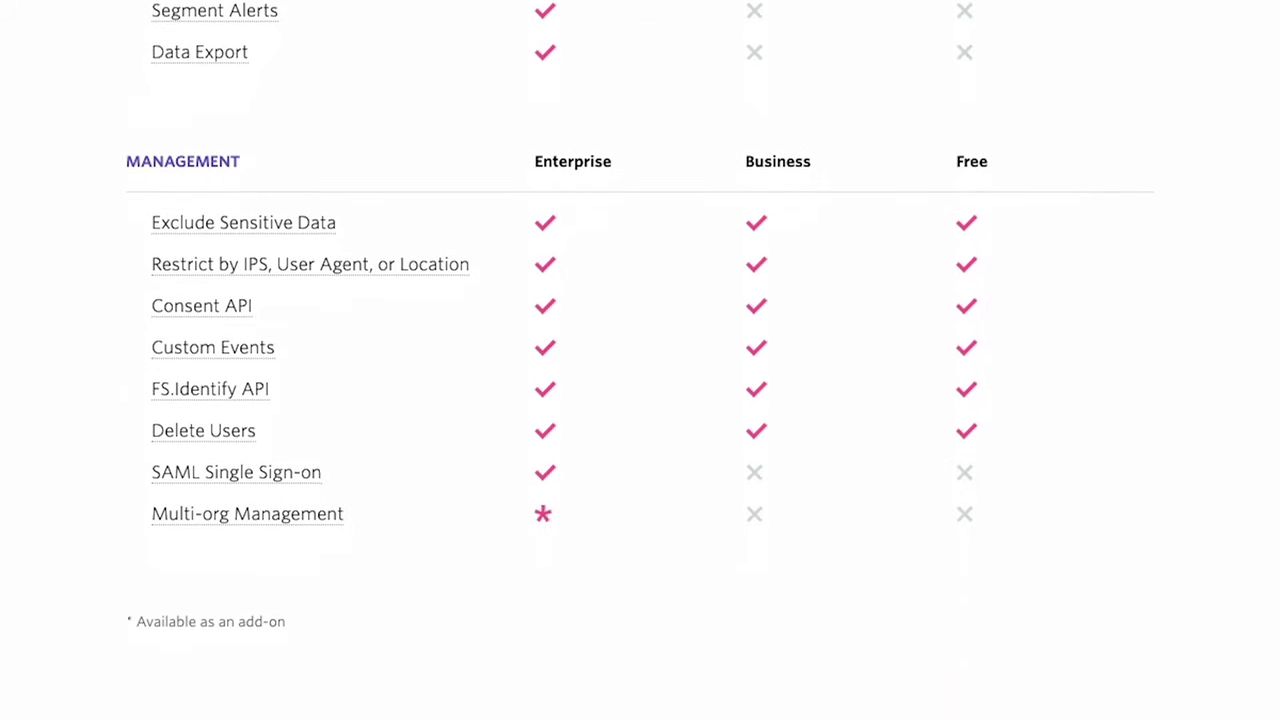
scroll(640, 360, "down", 1)
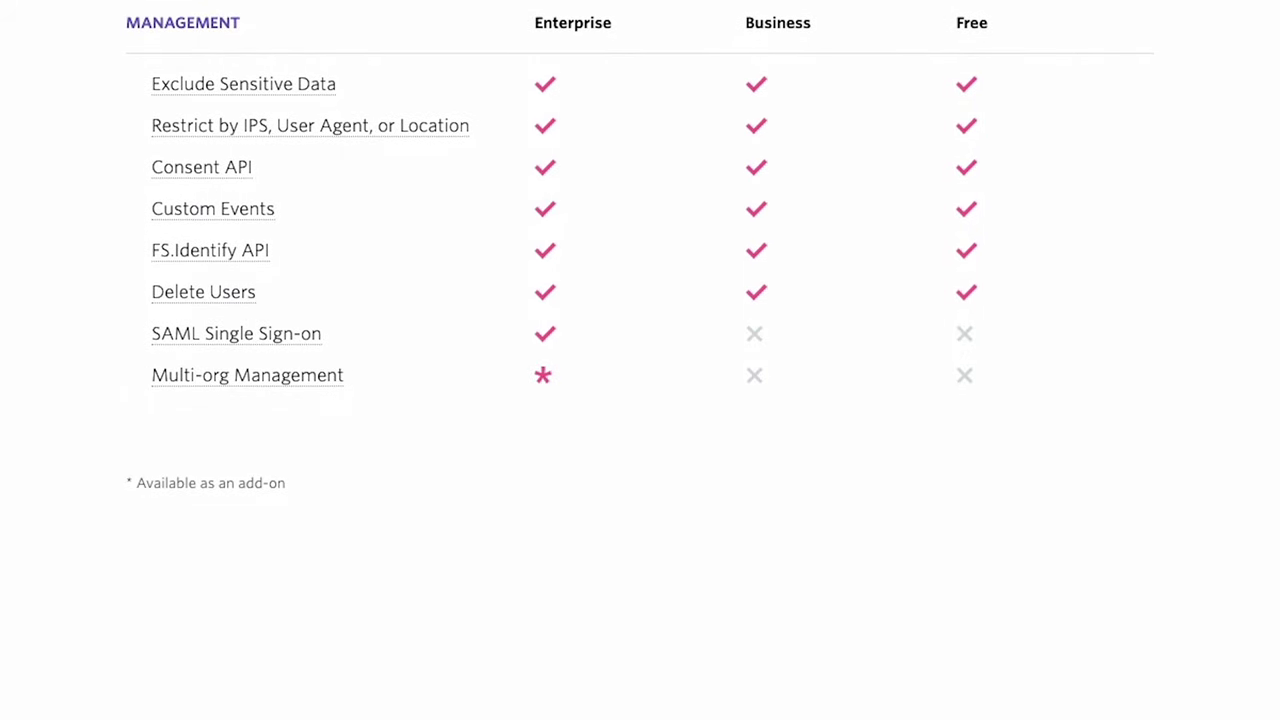
scroll(640, 360, "down", 3)
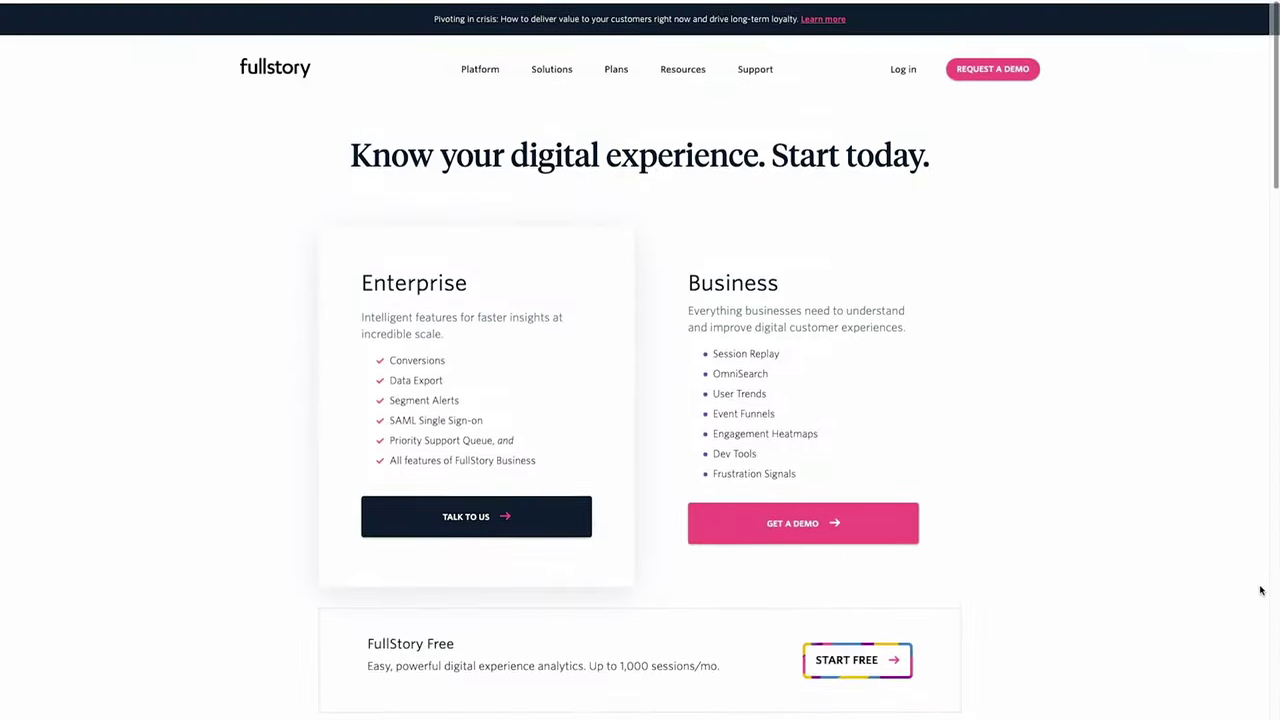
Step: Choose START FREE in the FullStory Free box to begin the free-plan signup
left_click(881, 656)
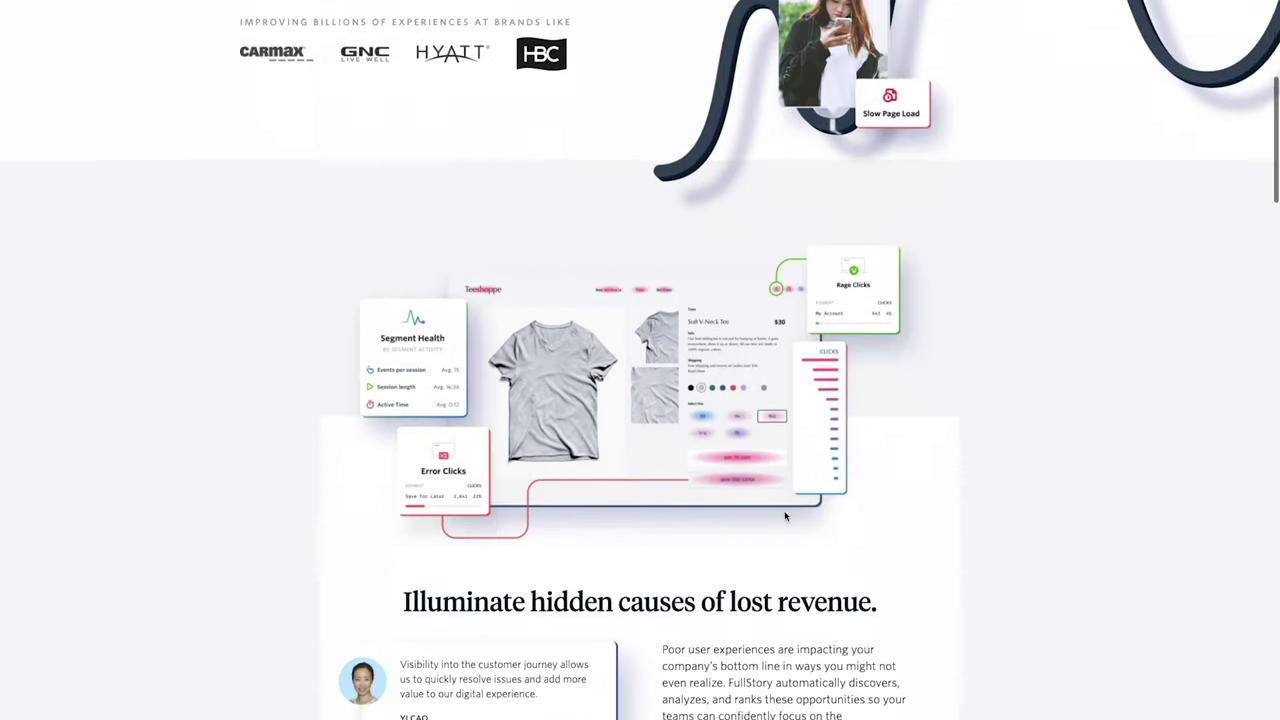
Step: Scroll the homepage past the revenue and methods sections to the privacy section
scroll(785, 516, "down", 6)
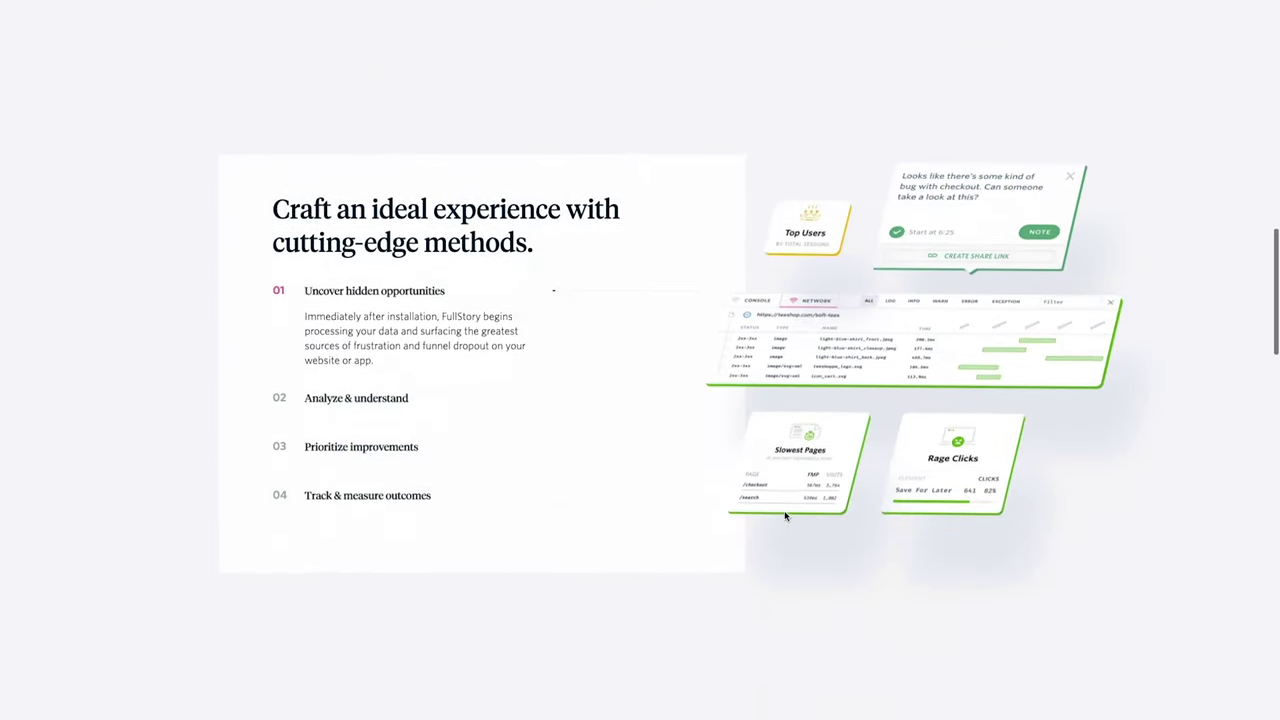
scroll(785, 516, "down", 6)
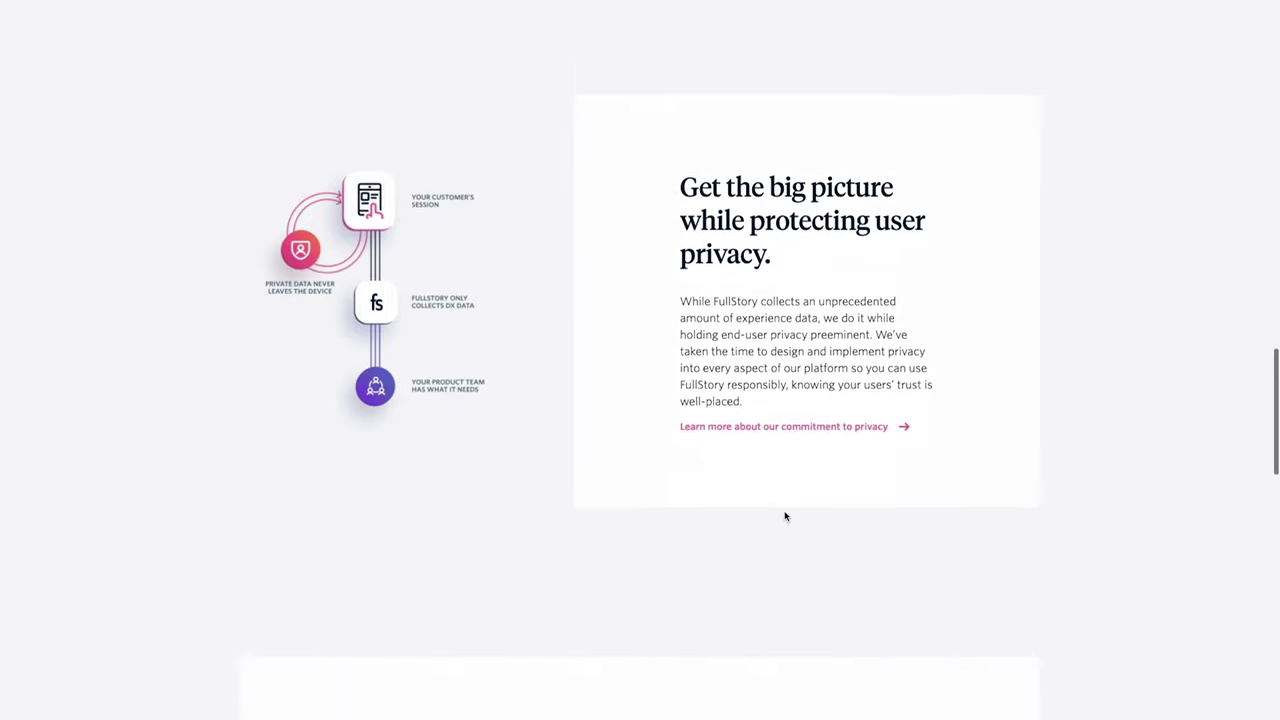
scroll(785, 516, "down", 4)
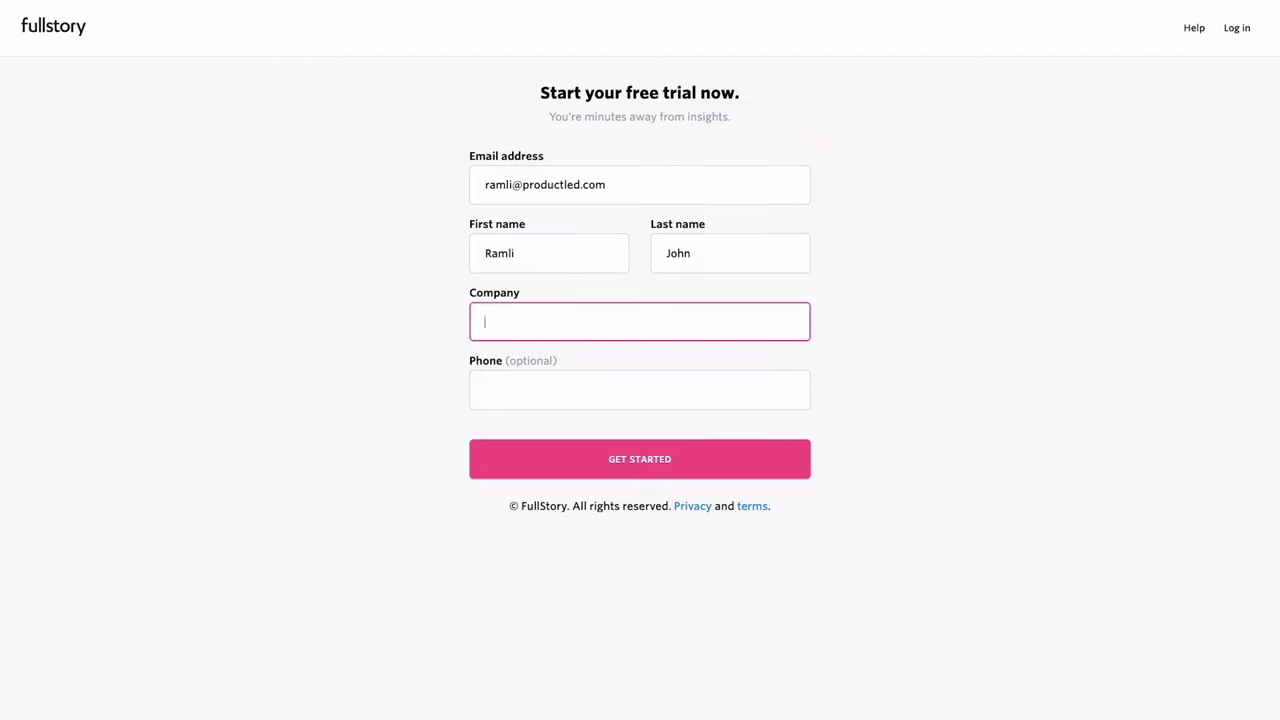
Step: Enter 'Product-Led Institute' as the company on the free-trial signup form
type("Product-Led Institute")
key("Tab")
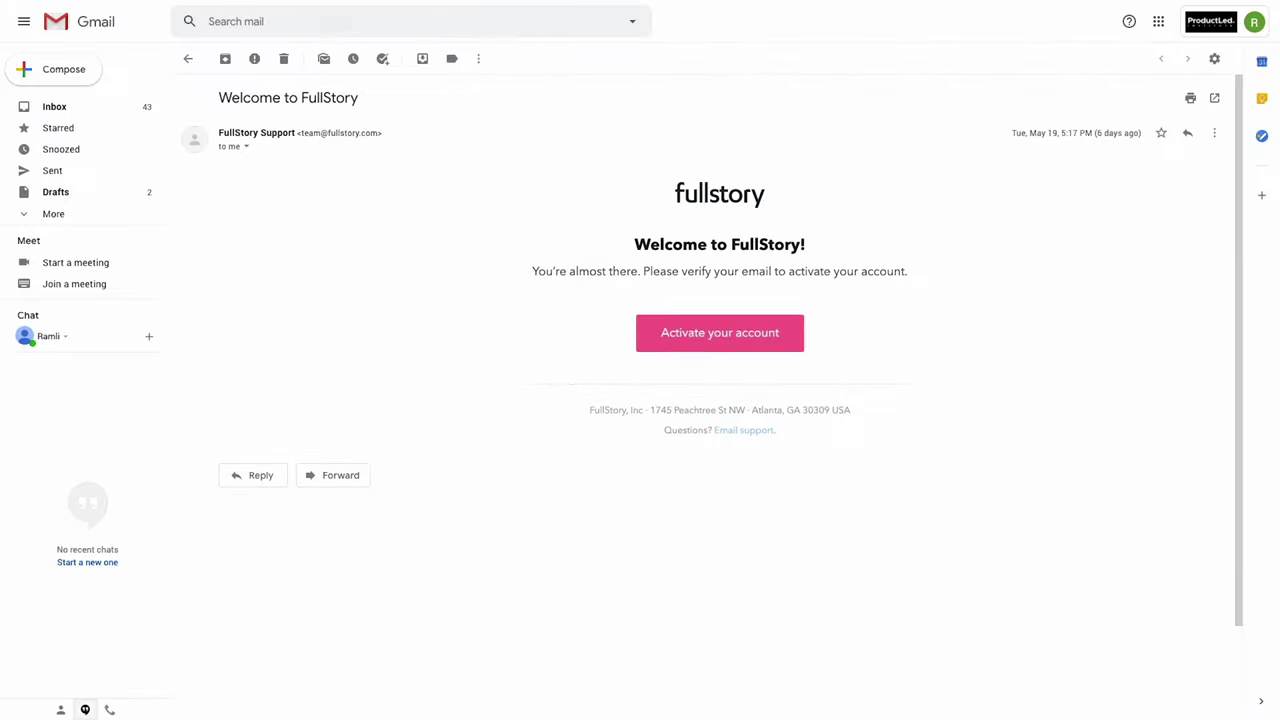
left_click(757, 343)
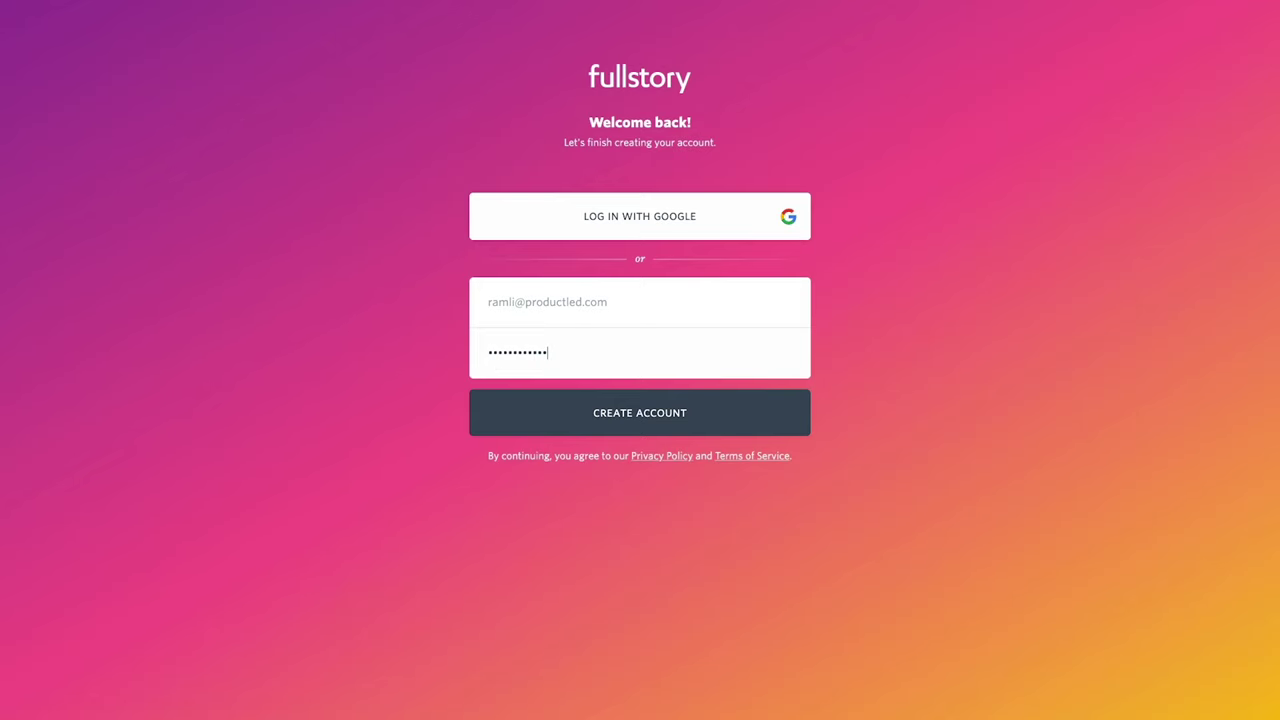
Step: Submit the account creation form to reach the Terms & Conditions page
key("Return")
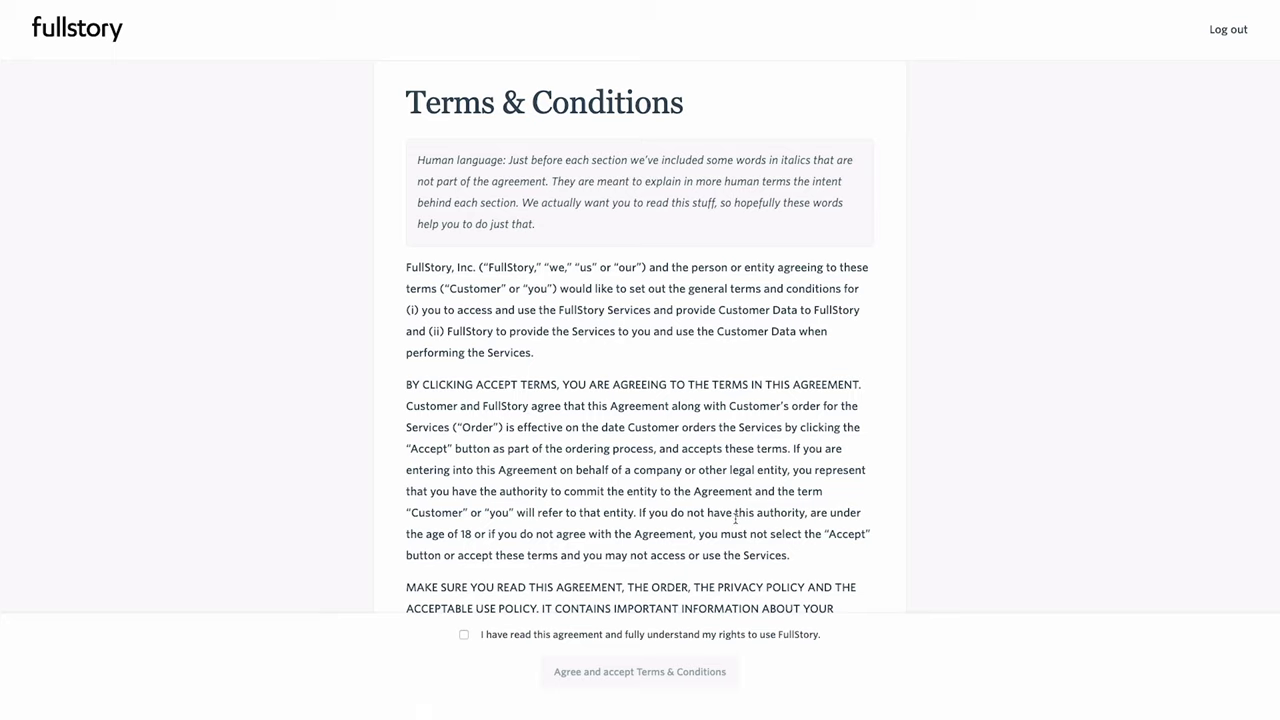
Step: Tick the 'I have read this agreement' box and accept FullStory's Terms & Conditions
left_click(465, 635)
left_click(687, 673)
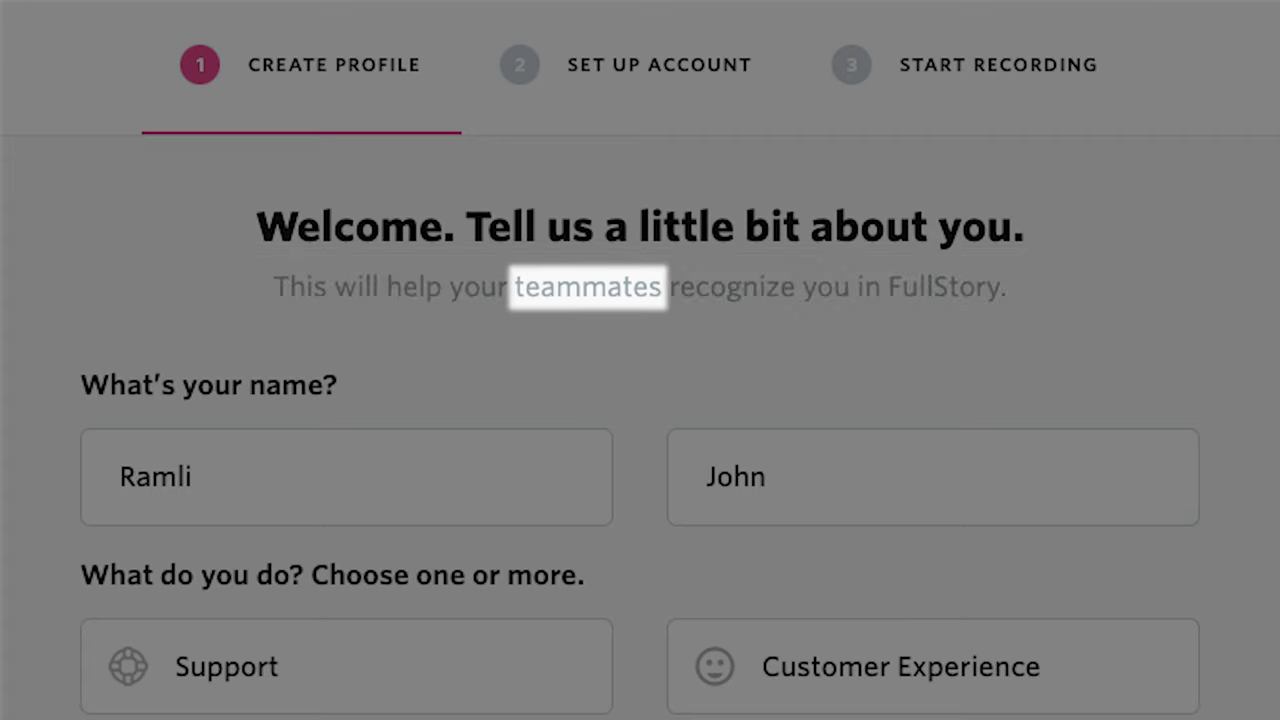
Step: Scroll down the Create Profile page to the 'What do you do?' role options
scroll(640, 400, "down", 3)
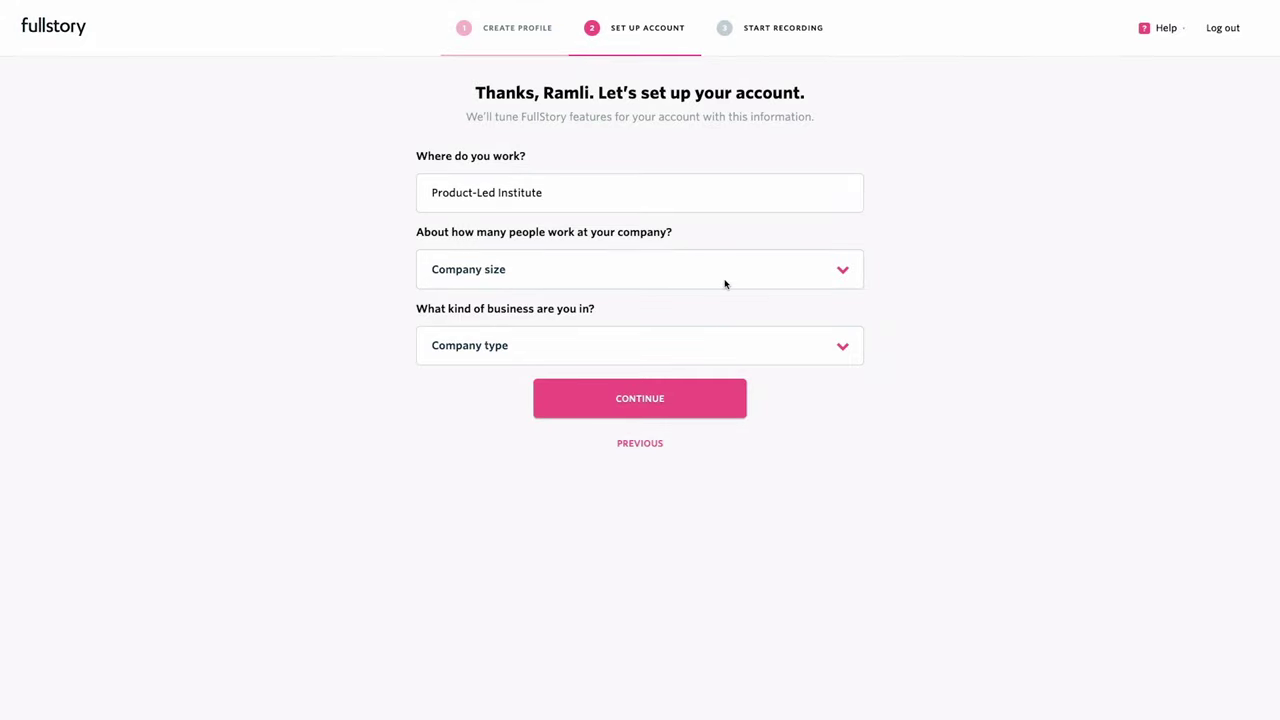
Step: Set company size to '20 or fewer employees' and company type to 'Agency', then submit
left_click(723, 282)
left_click(647, 298)
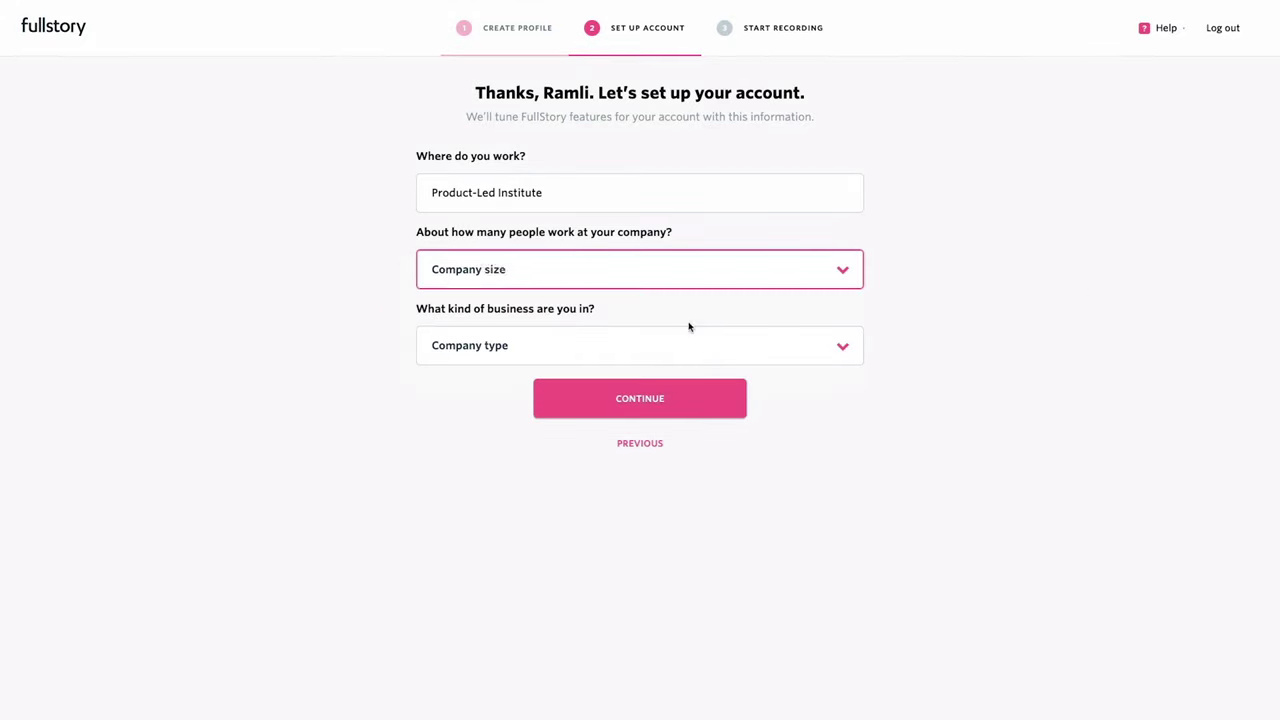
left_click(706, 346)
left_click(581, 391)
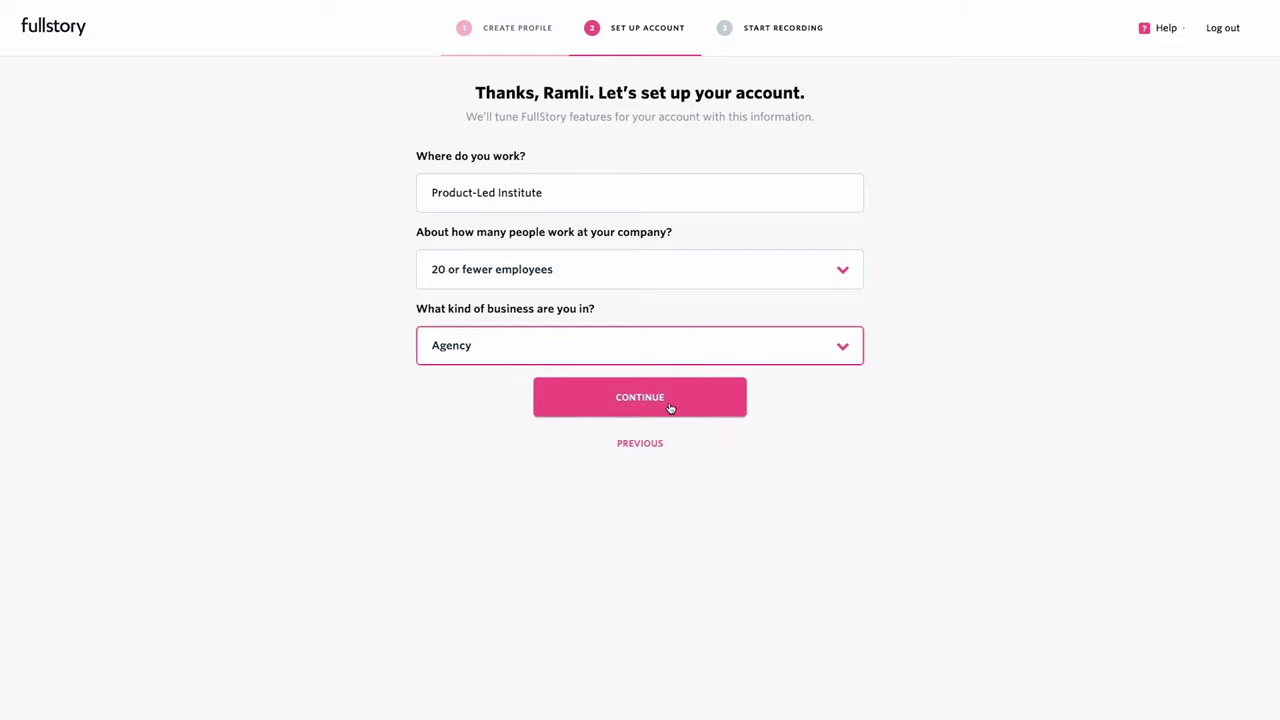
left_click(670, 408)
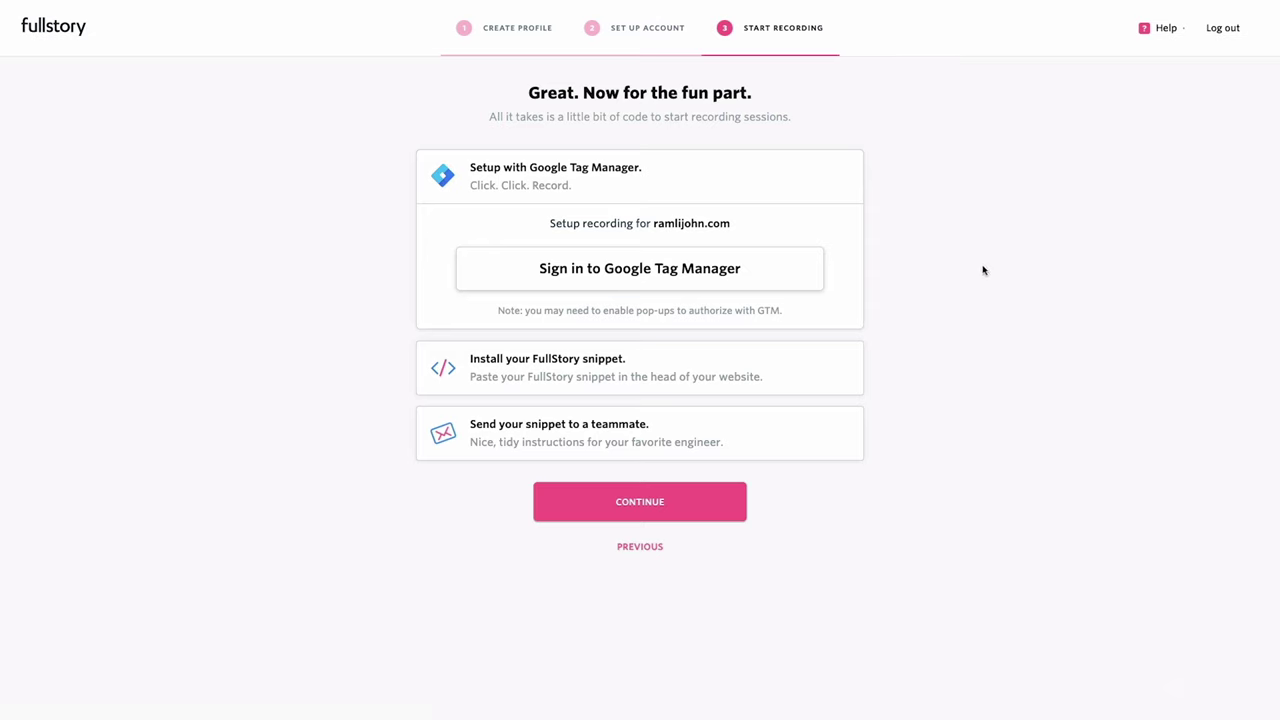
Step: Reveal the FullStory snippet code and expand 'Send your snippet to a teammate'
left_click(600, 360)
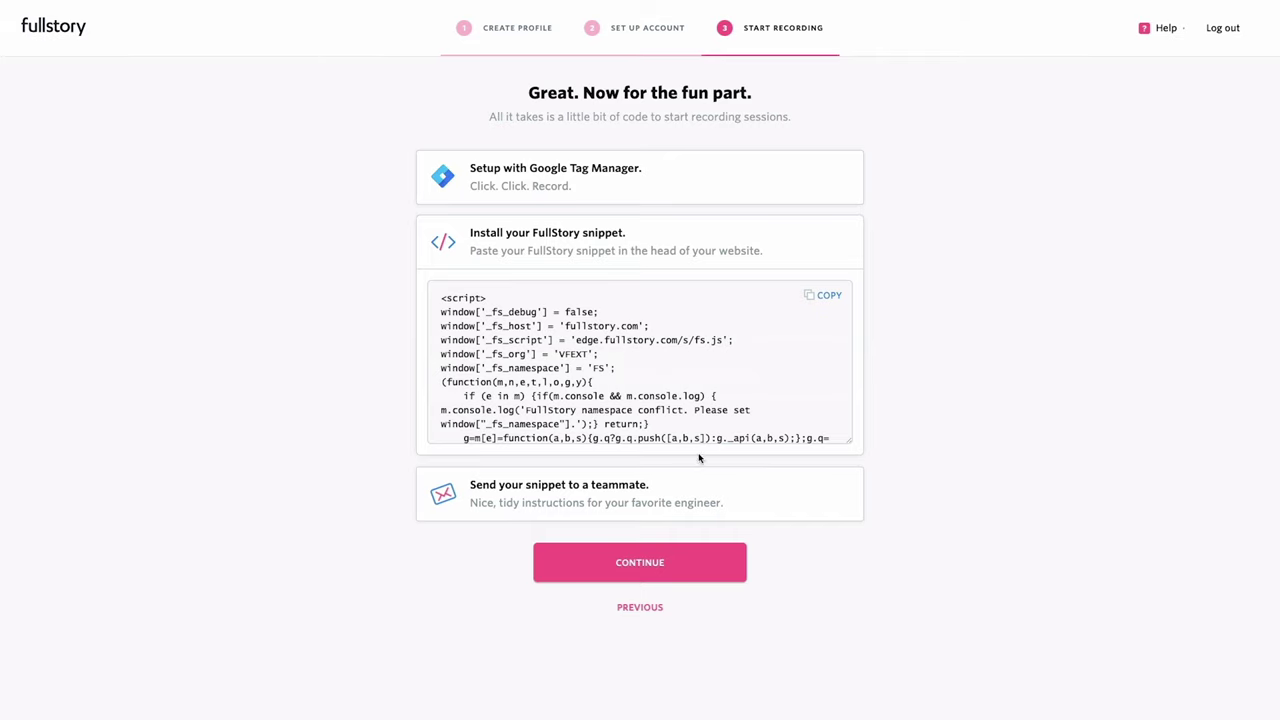
left_click(734, 486)
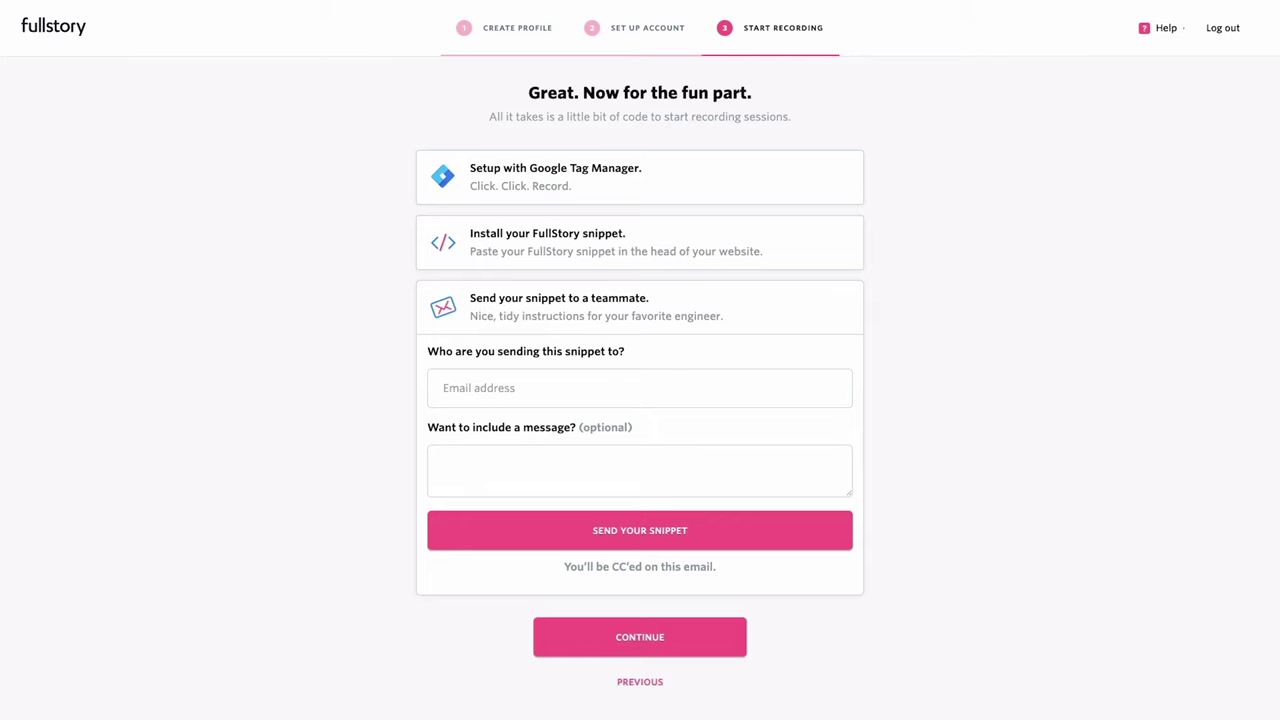
Step: Continue past the snippet setup step to the privacy notice page
left_click(652, 641)
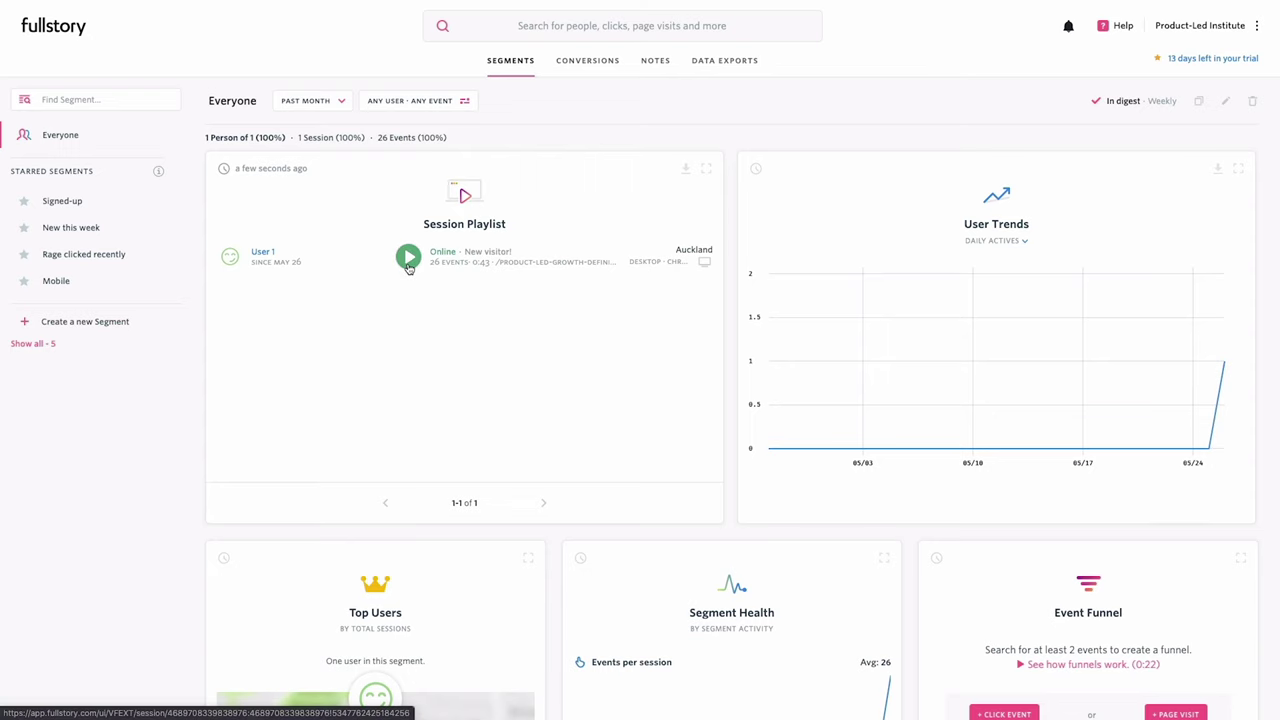
Step: Replay the Auckland visitor's session and try the Note and Share option
left_click(408, 258)
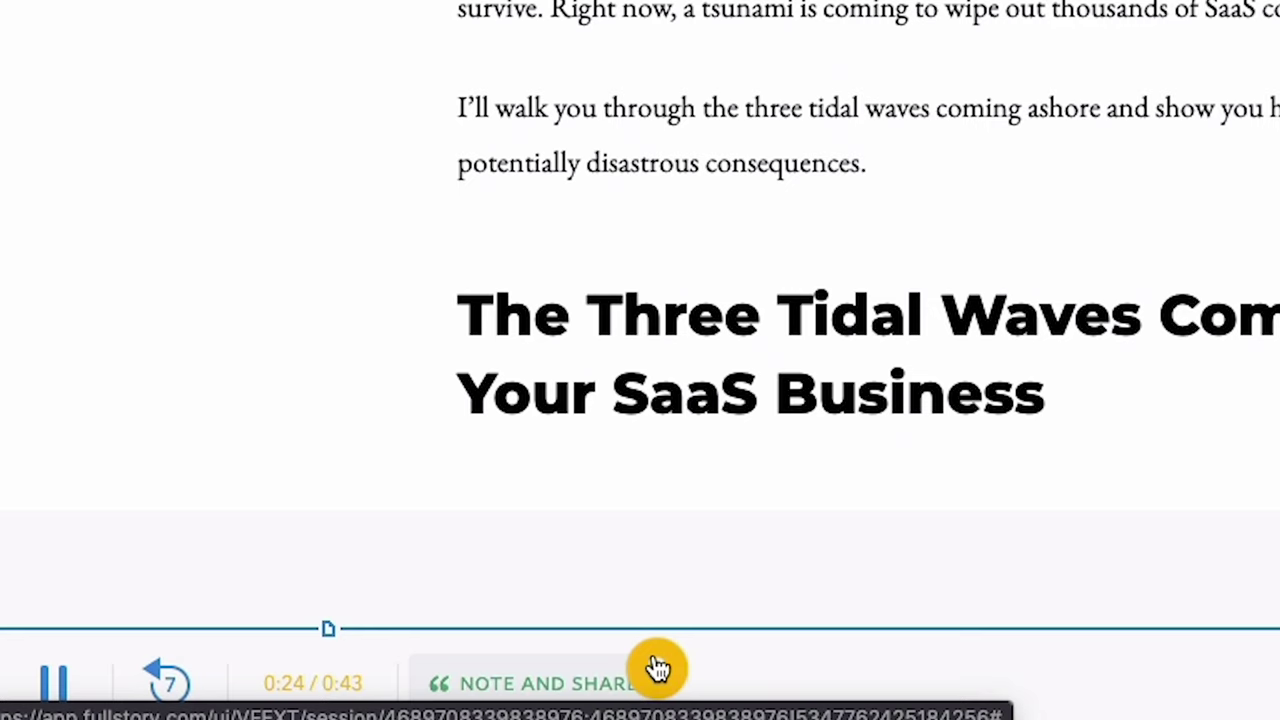
left_click(652, 670)
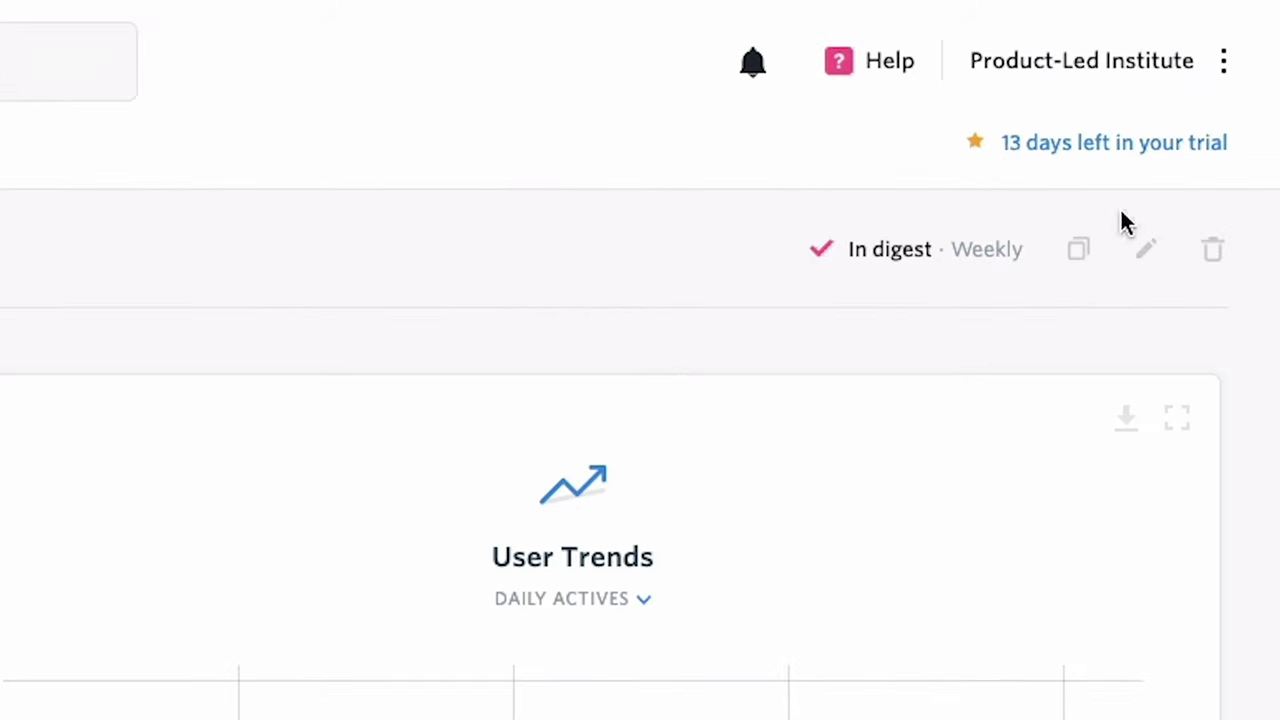
Step: Open the '13 days left in your trial' upgrade panel and browse the Enterprise feature cards
left_click(1017, 148)
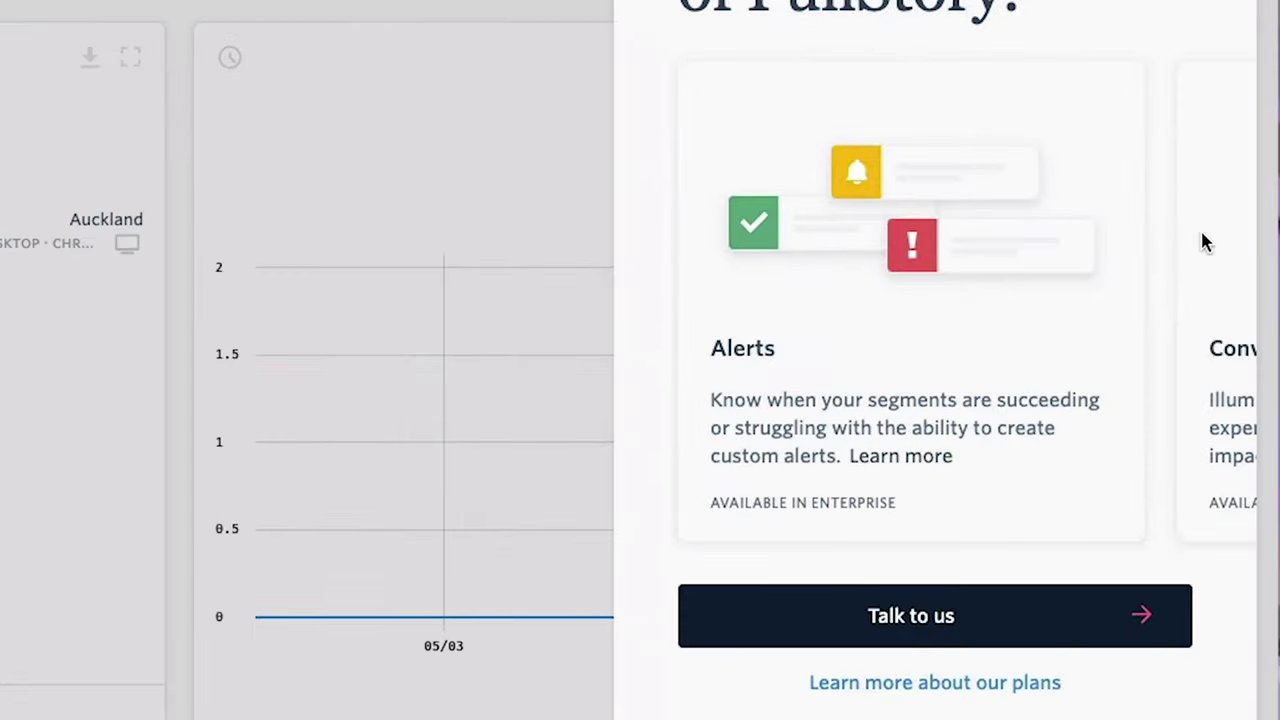
scroll(1203, 241, "right", 5)
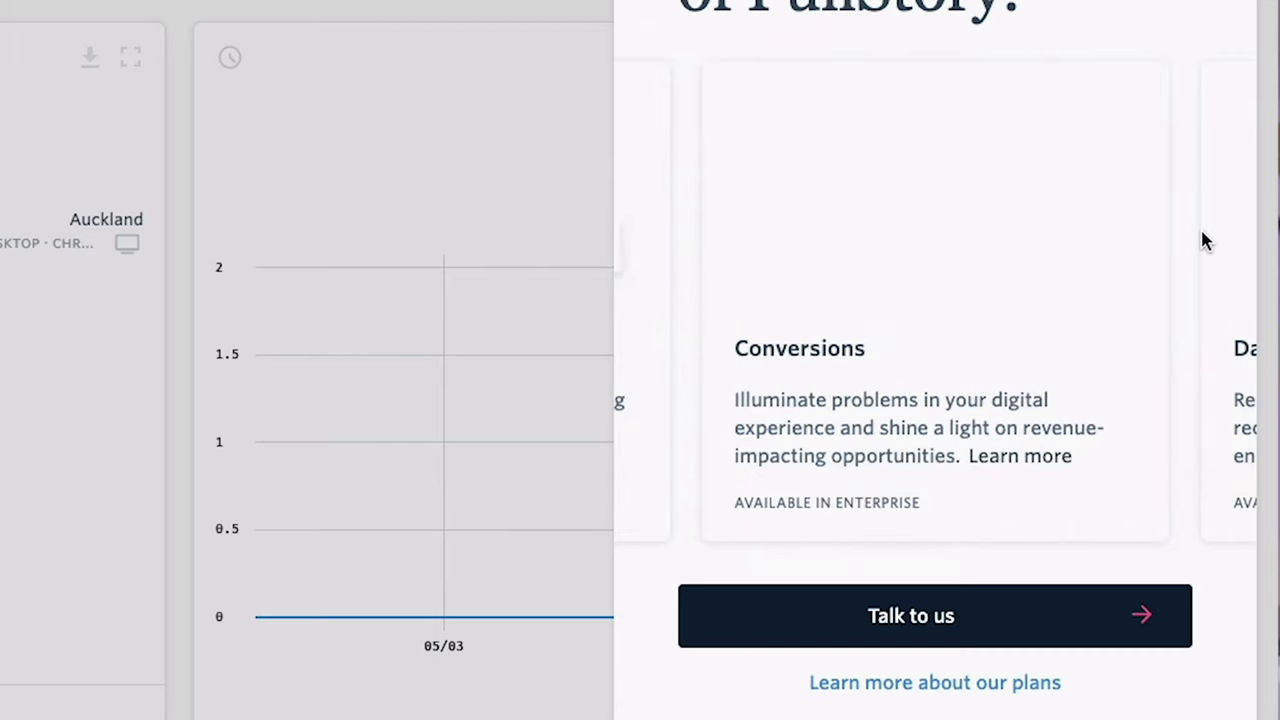
scroll(1218, 233, "right", 5)
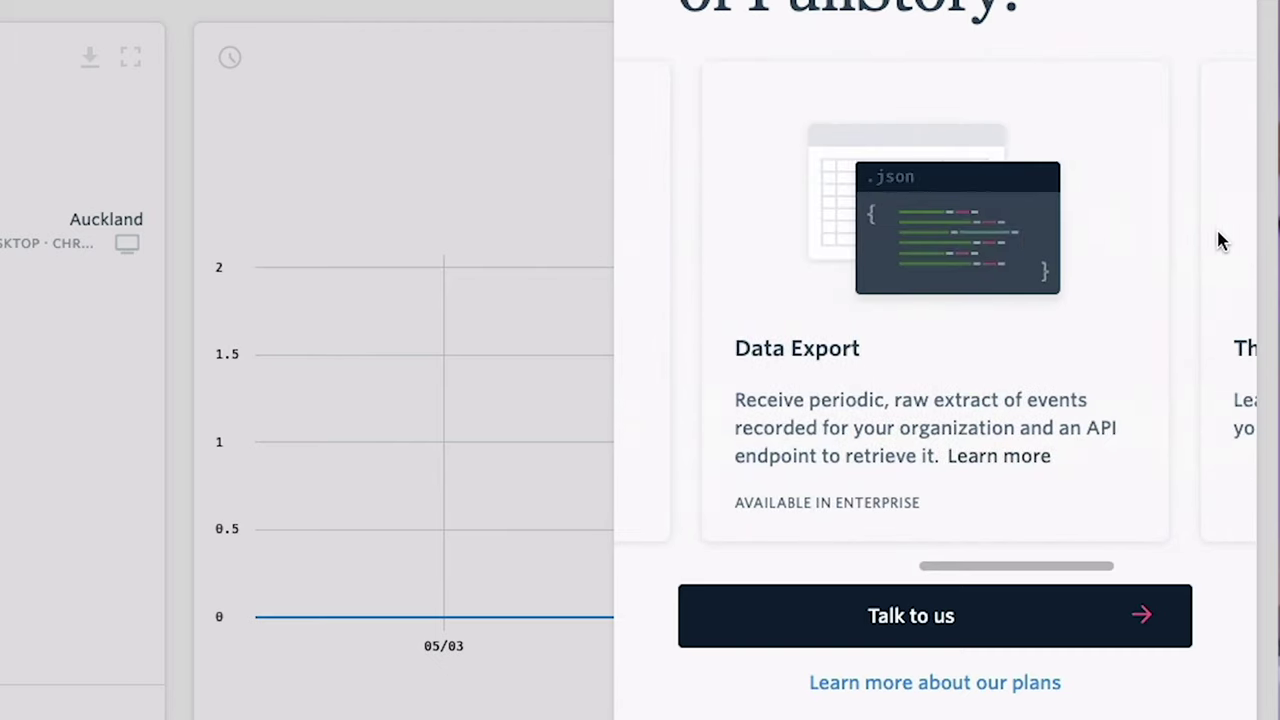
scroll(1218, 60, "right", 5)
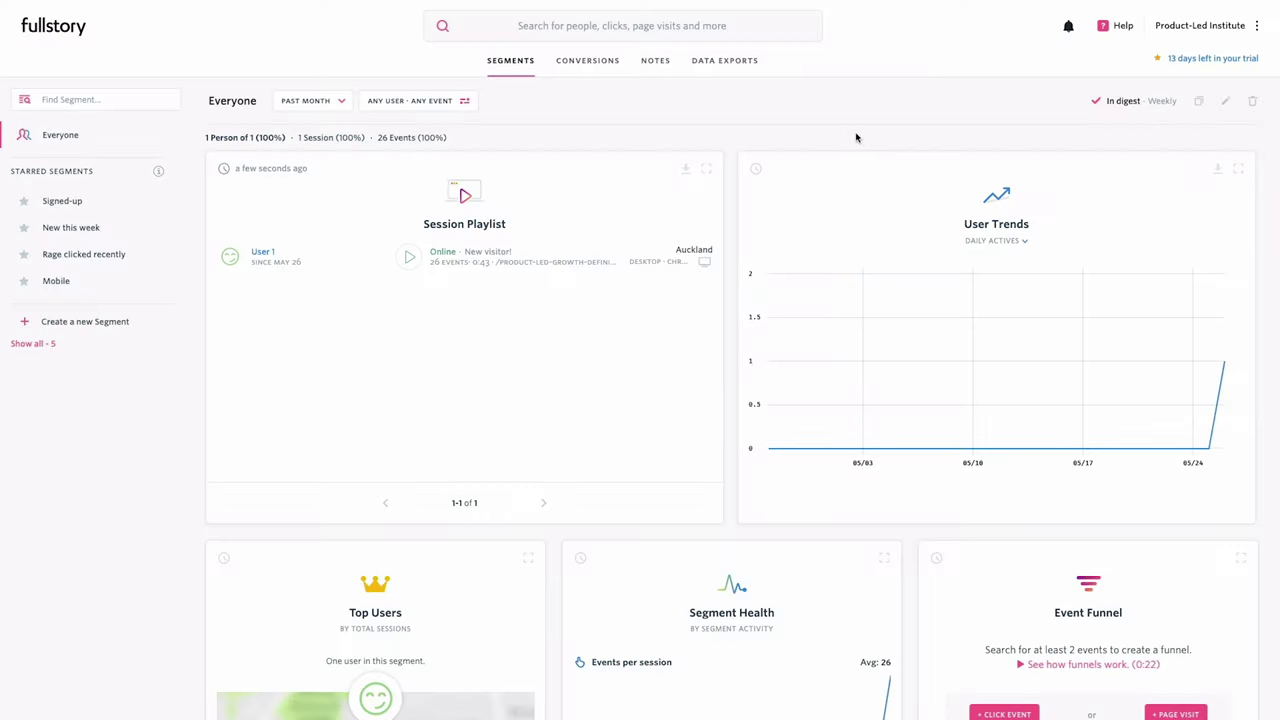
Step: Compare the Conversions and Data Exports upgrade pages, then open the 'Talk to us' contact form
left_click(586, 66)
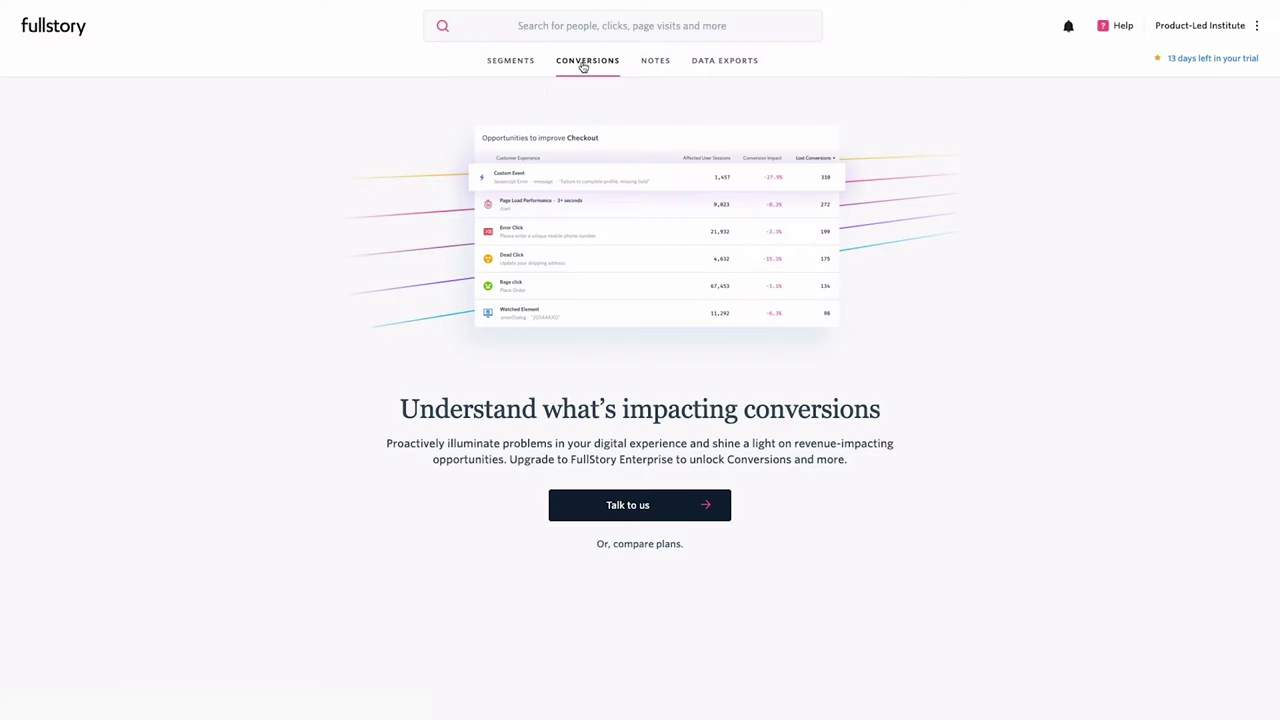
left_click(728, 74)
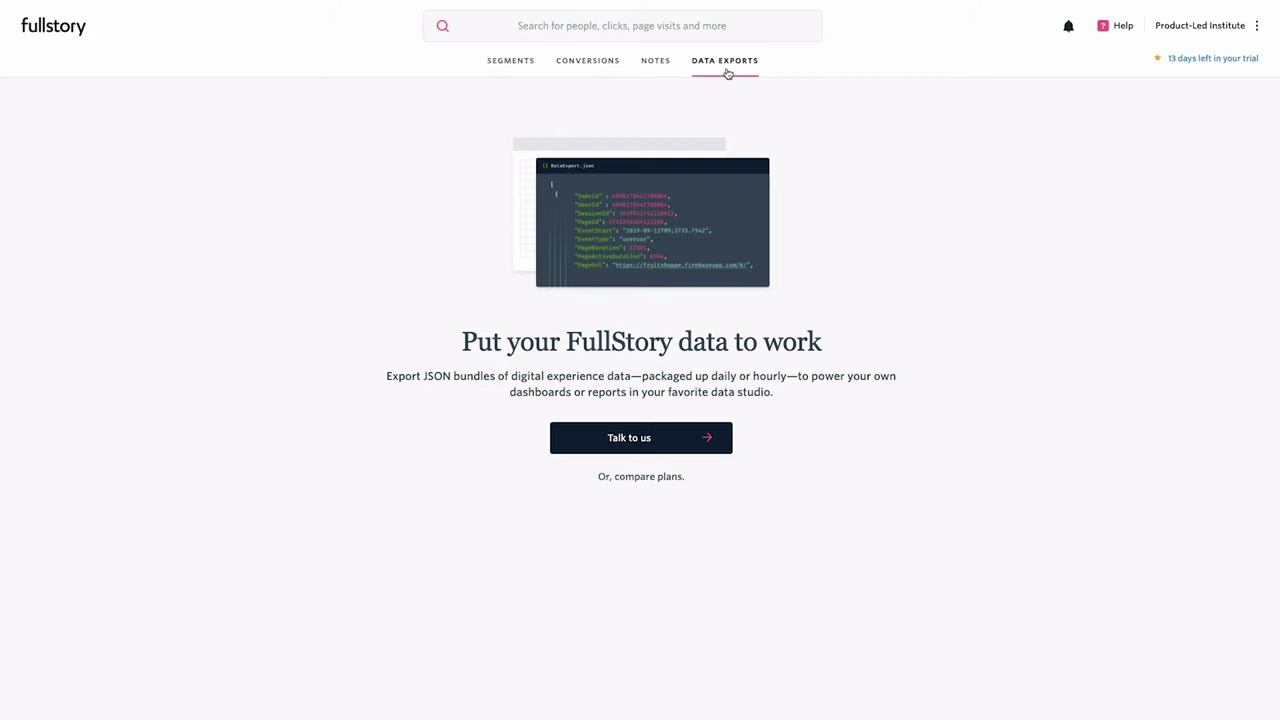
left_click(593, 65)
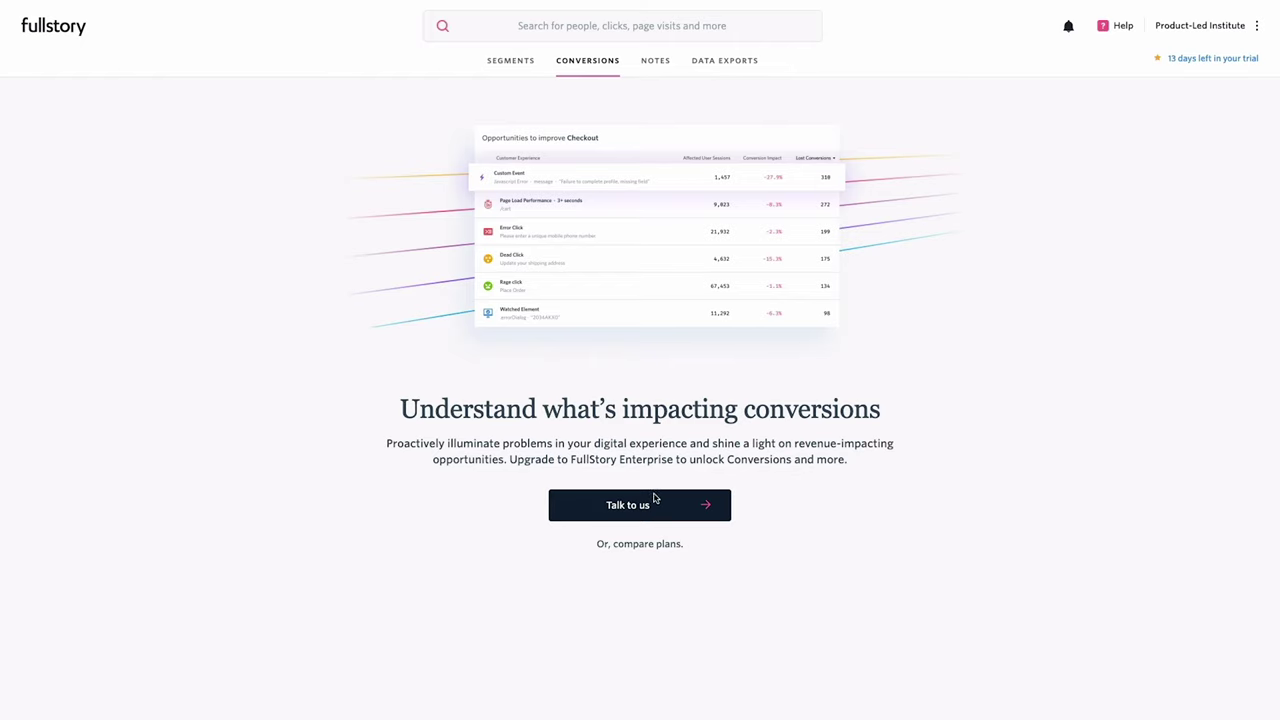
left_click(671, 515)
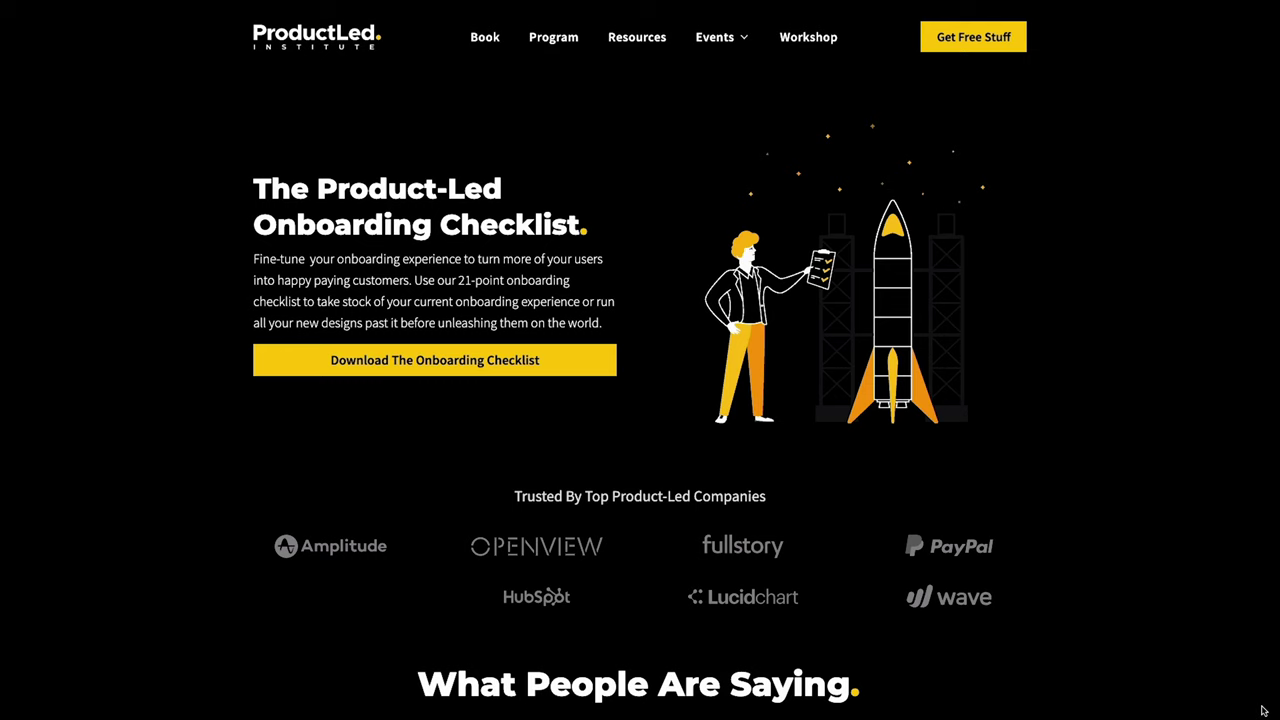
Step: Scroll down the Onboarding Checklist page through its testimonials
scroll(1262, 710, "down", 3)
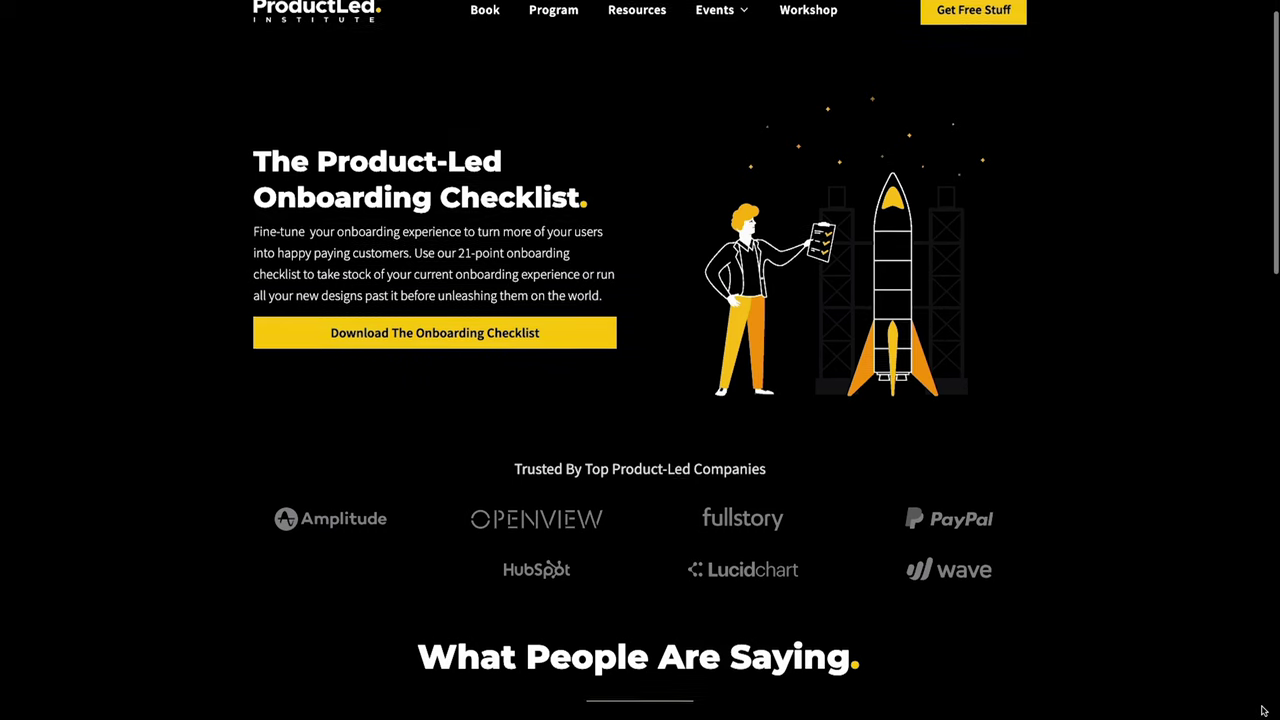
scroll(1262, 710, "down", 4)
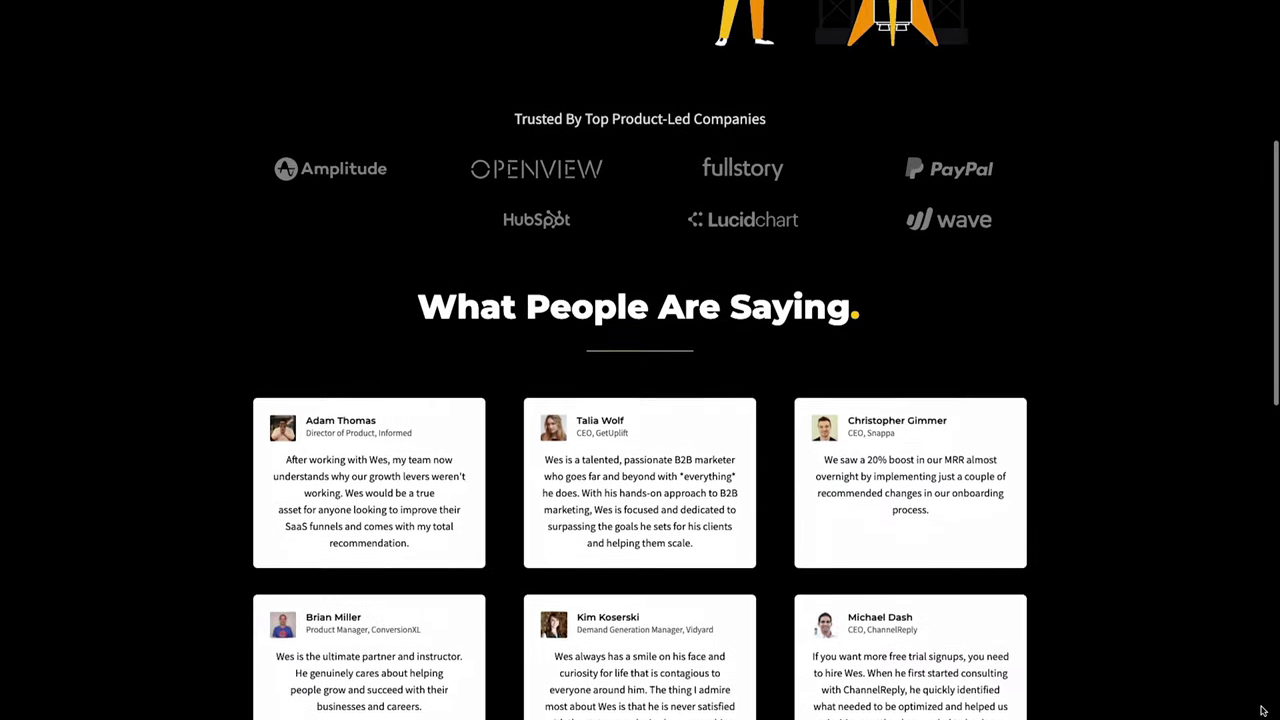
scroll(1262, 710, "down", 1)
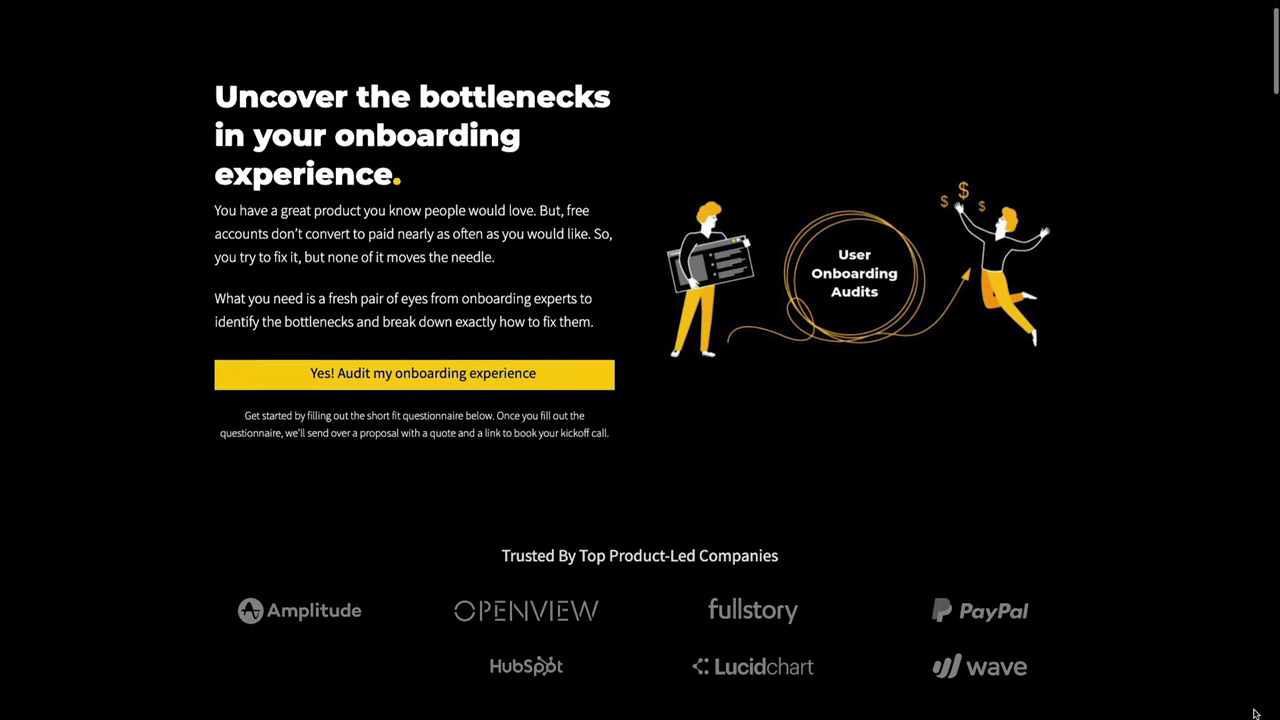
Step: Scroll the onboarding audit page to its evaluation, analytics deep-dive and 90-day plan offer
scroll(1255, 713, "down", 8)
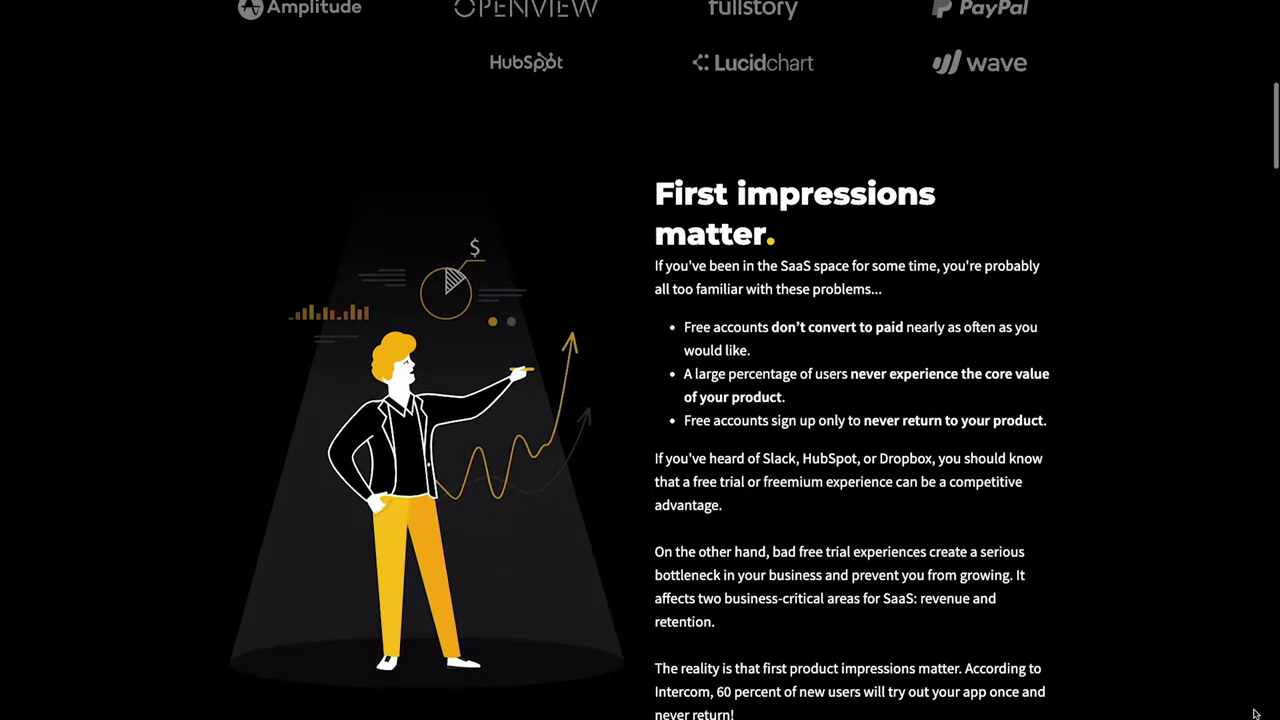
scroll(1255, 713, "down", 6)
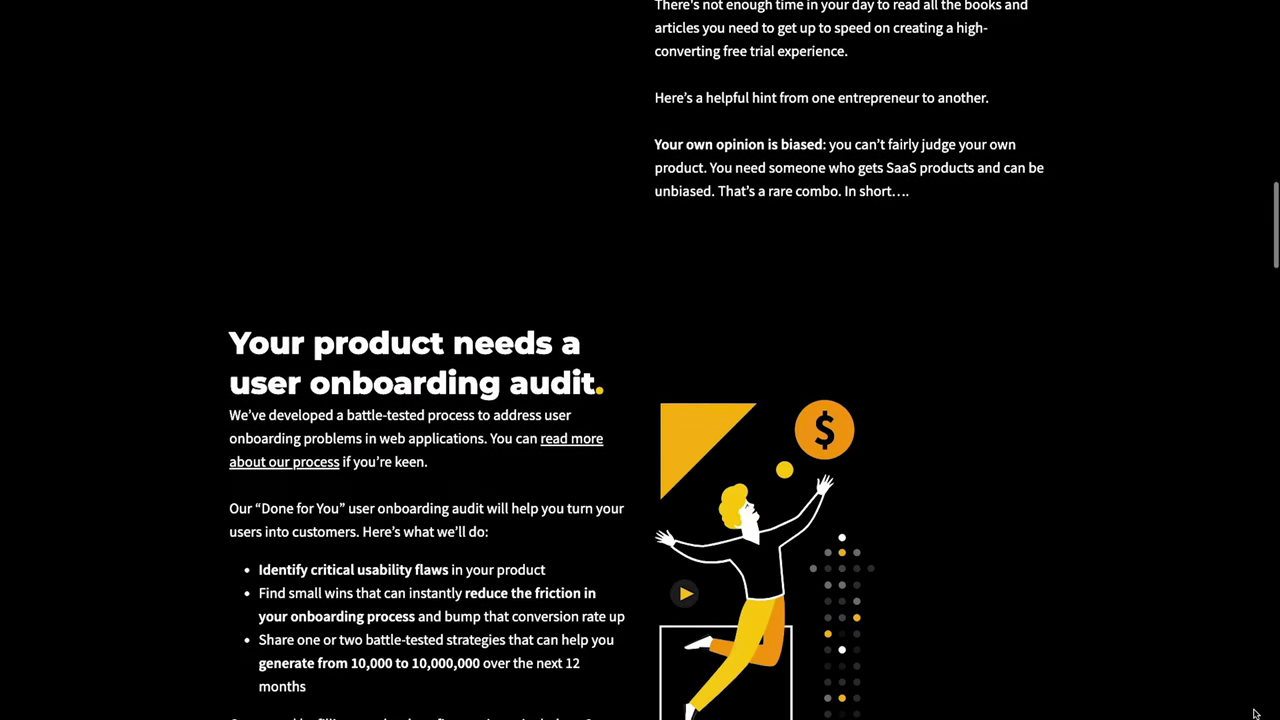
scroll(1255, 713, "down", 6)
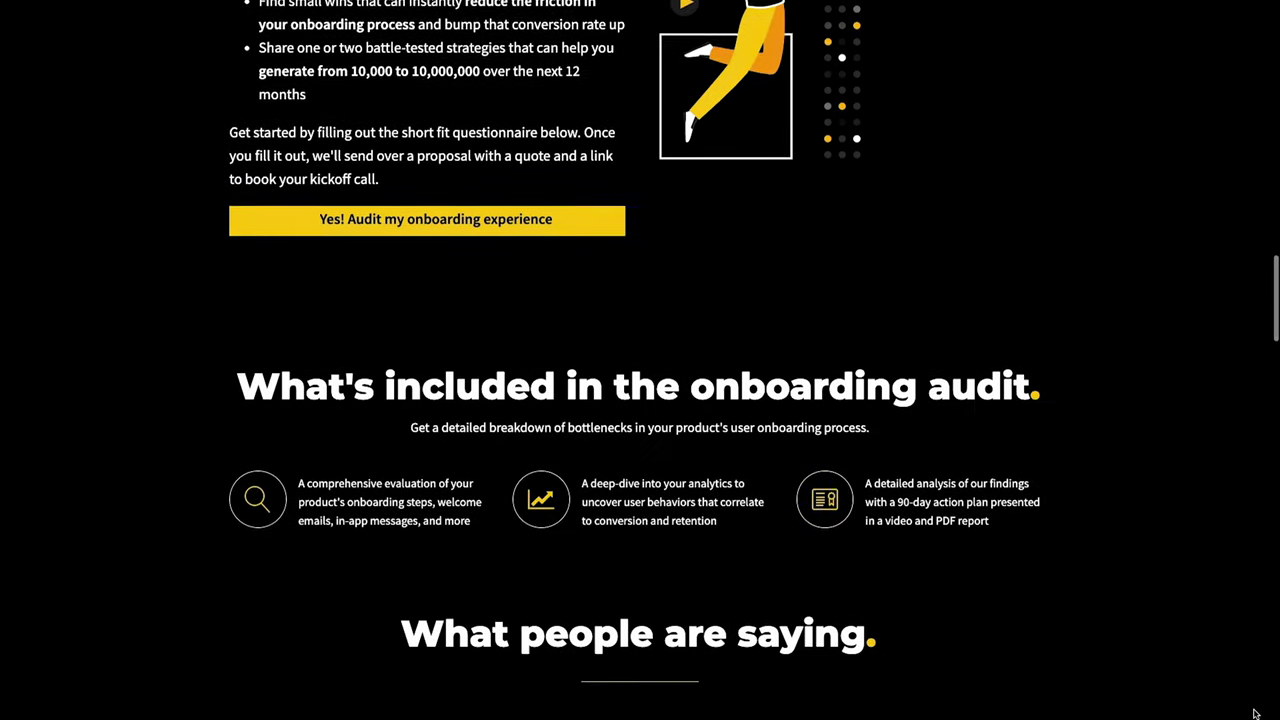
scroll(1255, 713, "down", 8)
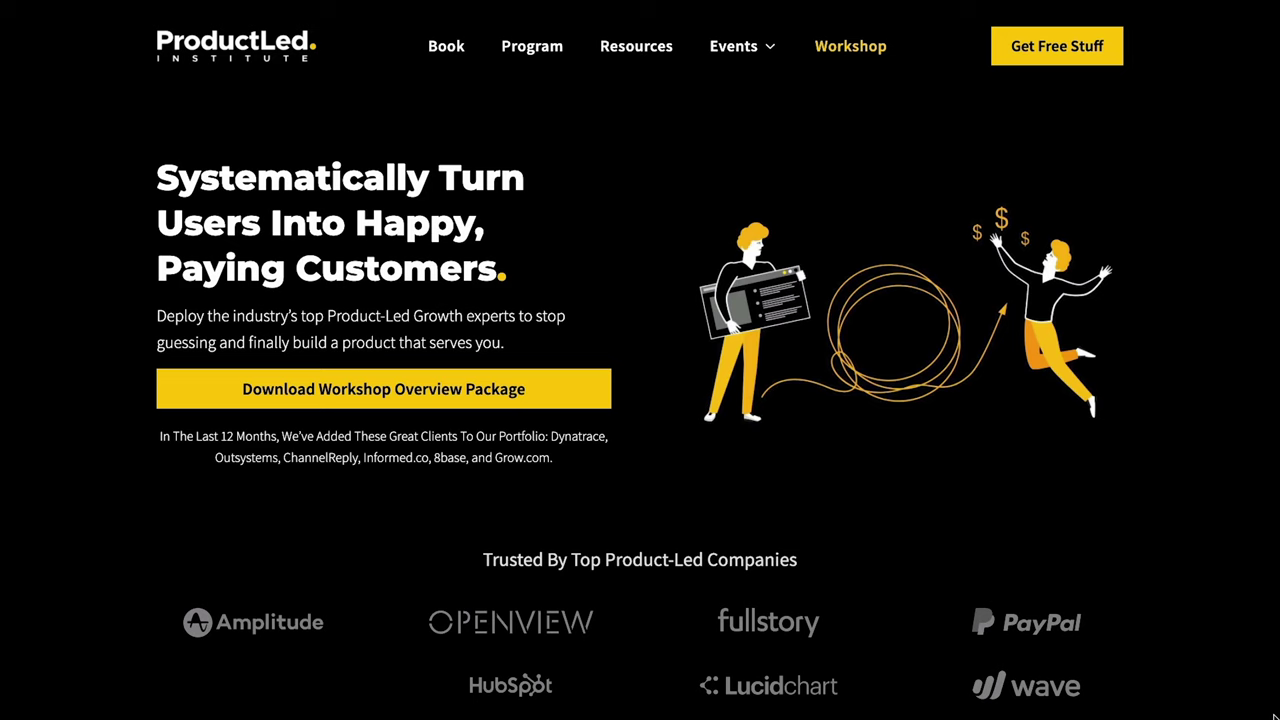
Step: Scroll the ProductLed workshop page down to both rows of 'What People Are Saying' customer quotes
scroll(640, 360, "down", 3)
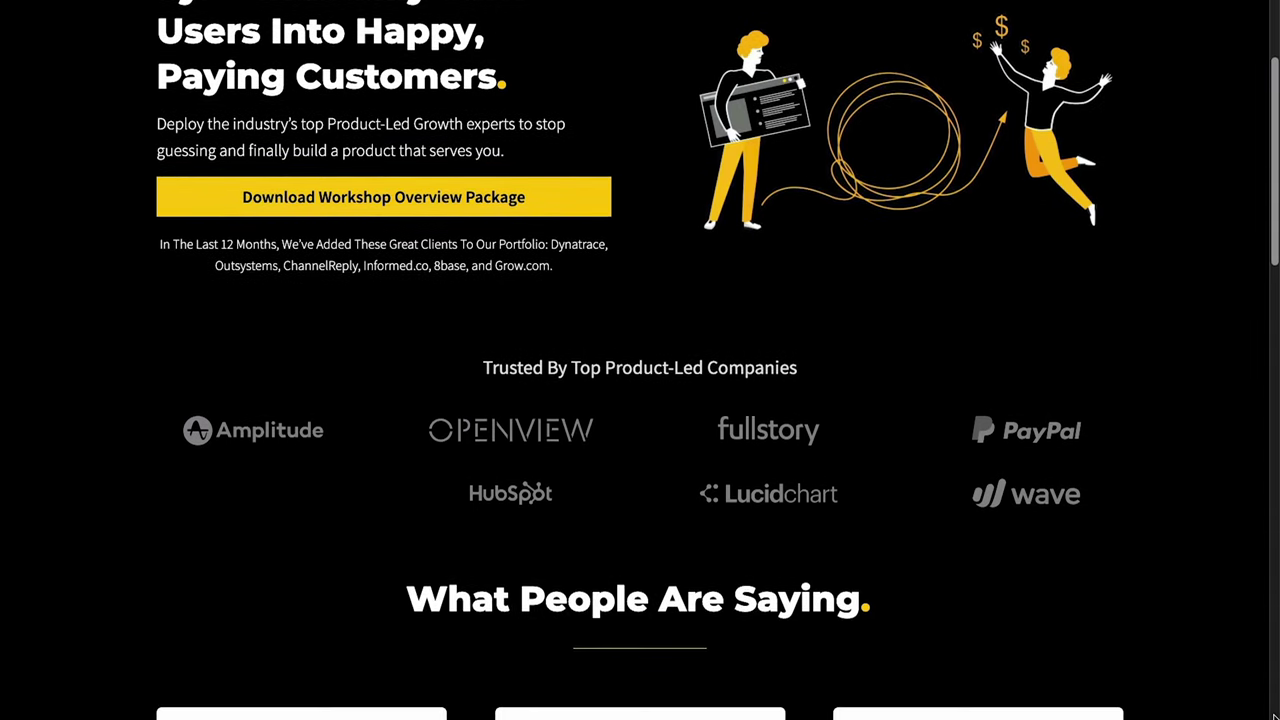
scroll(640, 360, "down", 5)
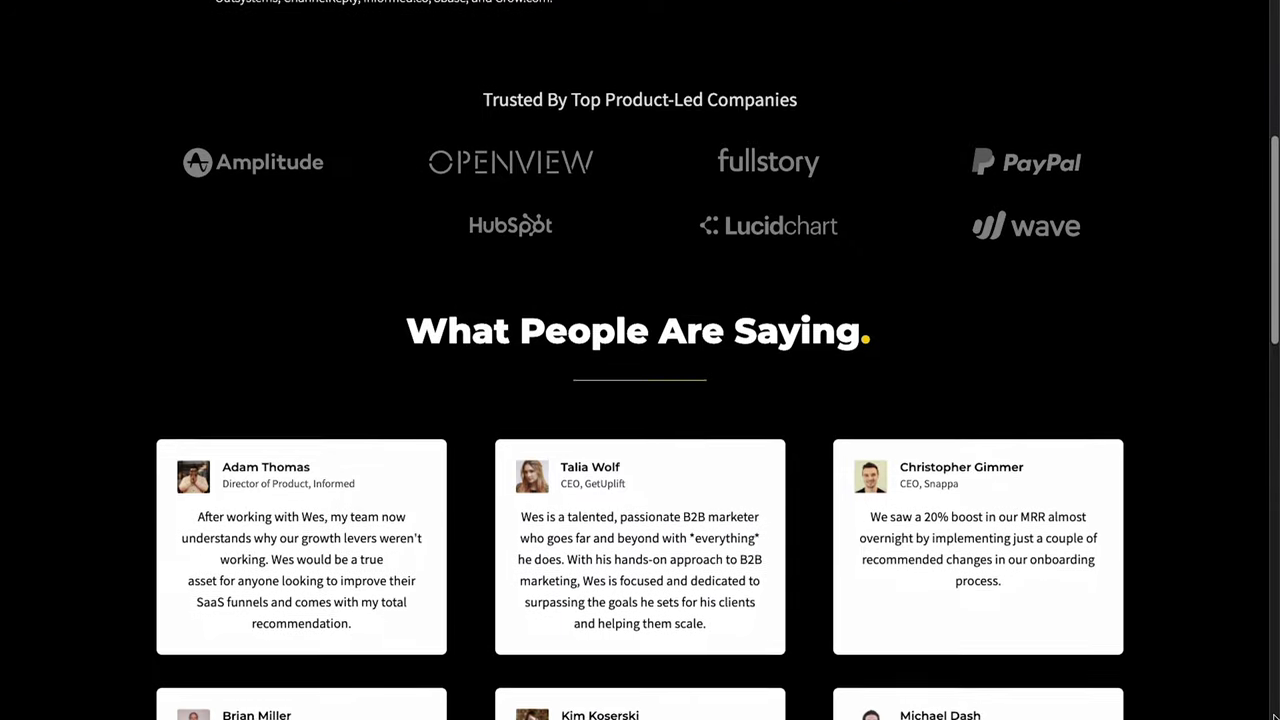
scroll(640, 360, "down", 4)
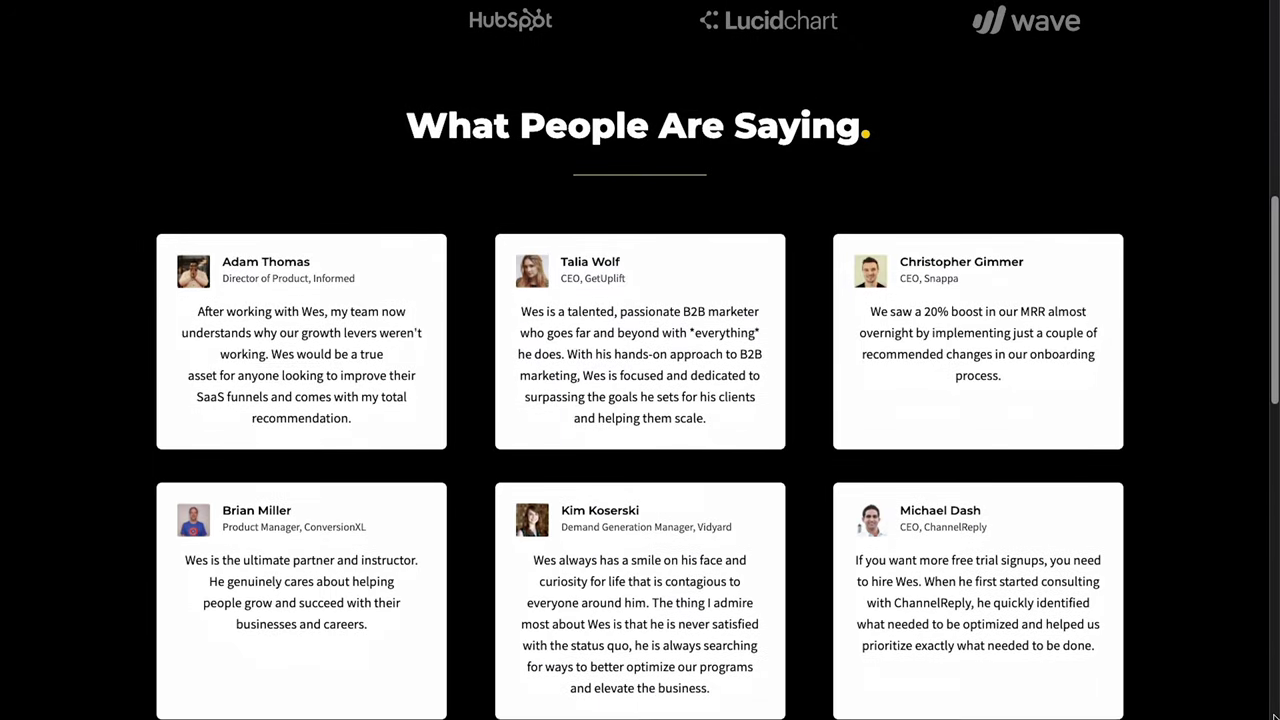
scroll(640, 360, "down", 3)
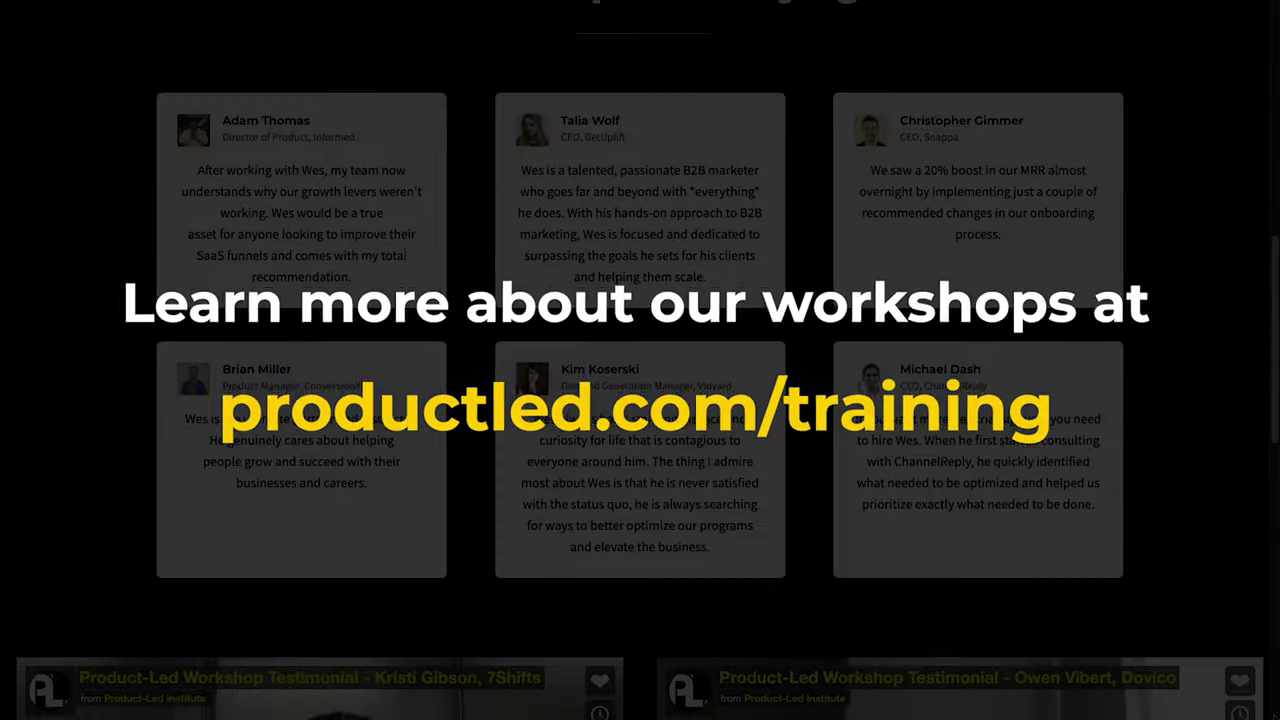
Step: Scroll past the quote cards to the two Product-Led Workshop Testimonial videos above the footer
scroll(640, 360, "down", 4)
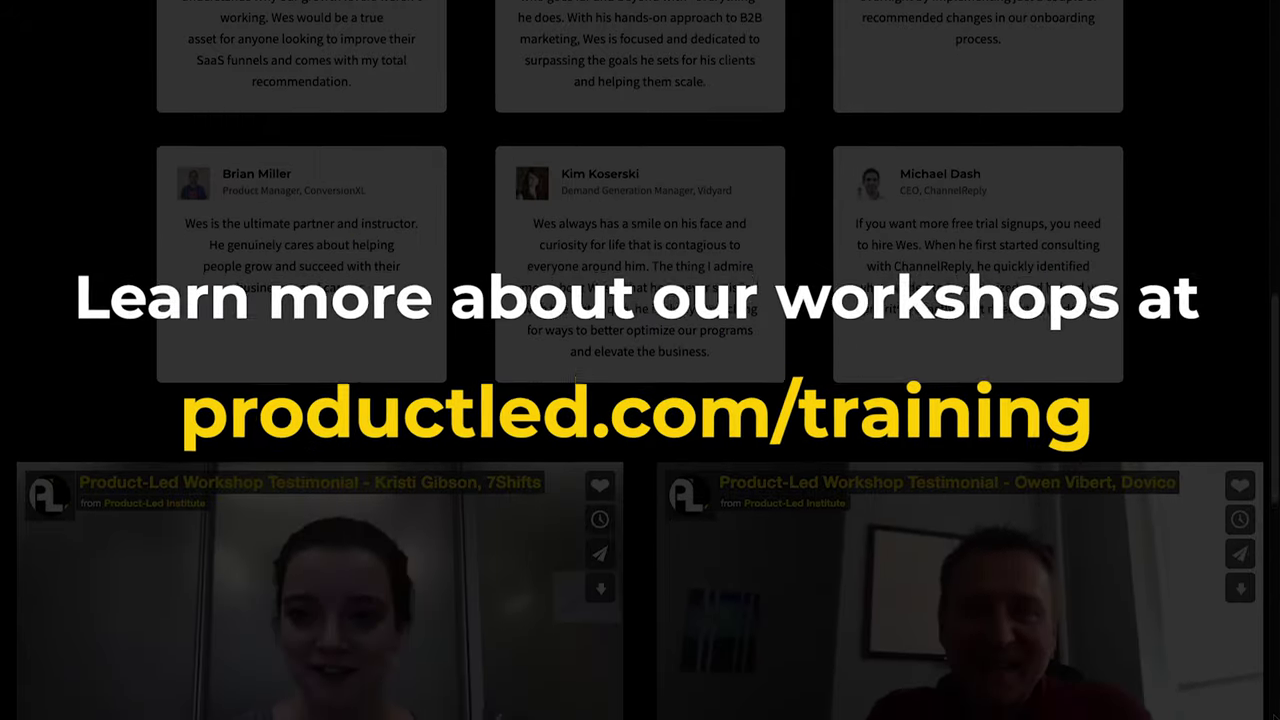
scroll(640, 360, "down", 4)
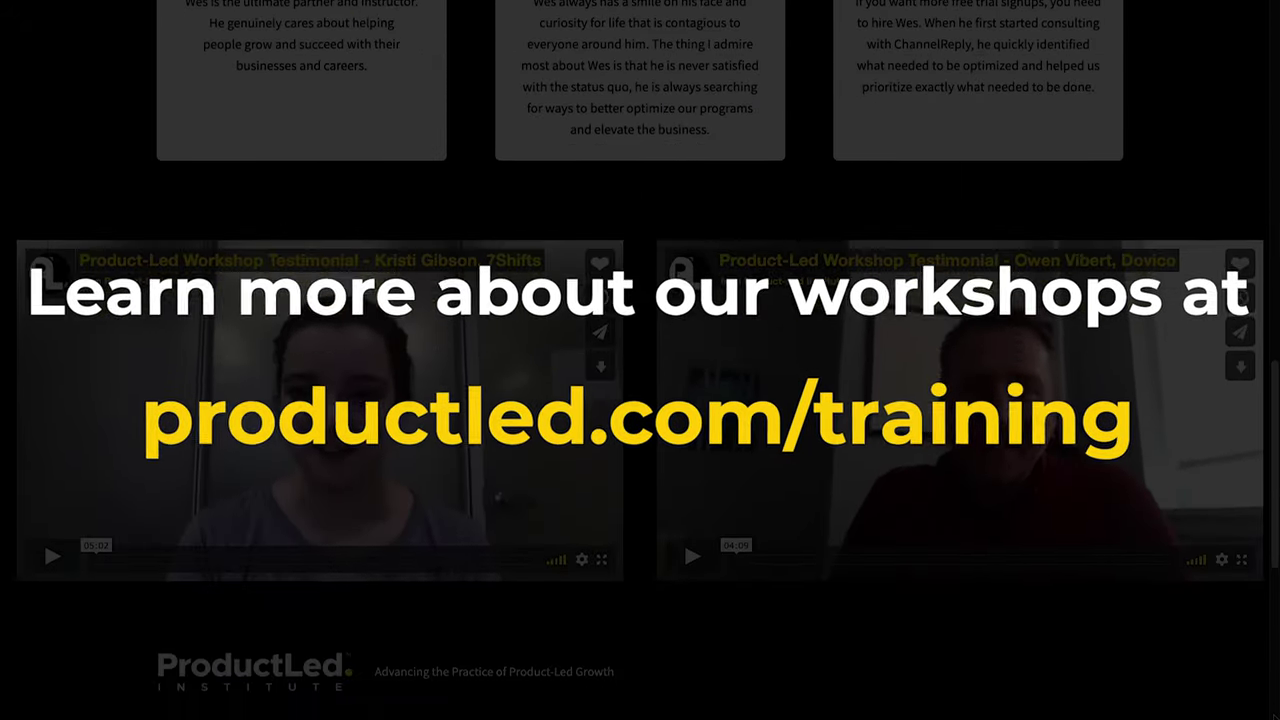